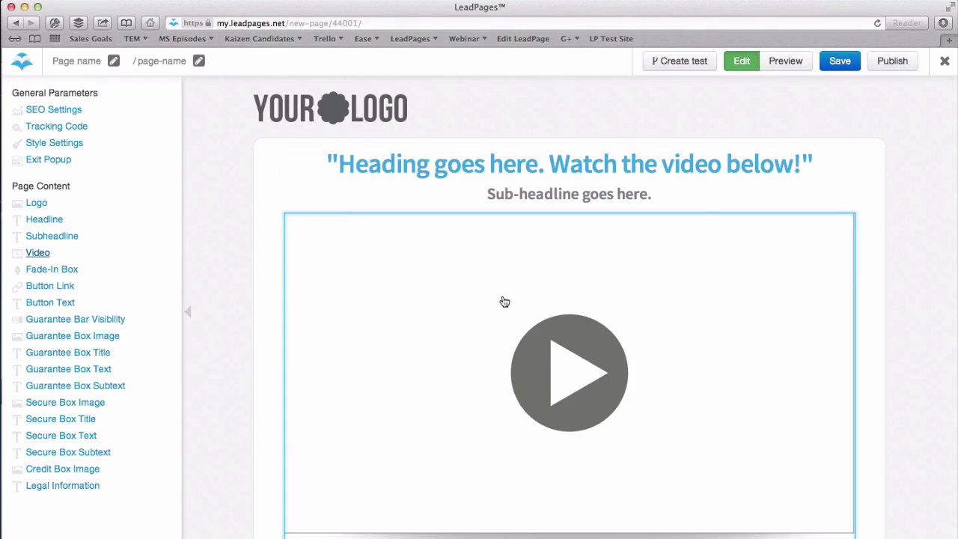
- Examine the video sales page template from the logo and headline down to the add-to-cart button and guarantee boxes
{"action": "scroll", "coordinate": [749, 292], "scroll_direction": "down", "scroll_amount": 5}
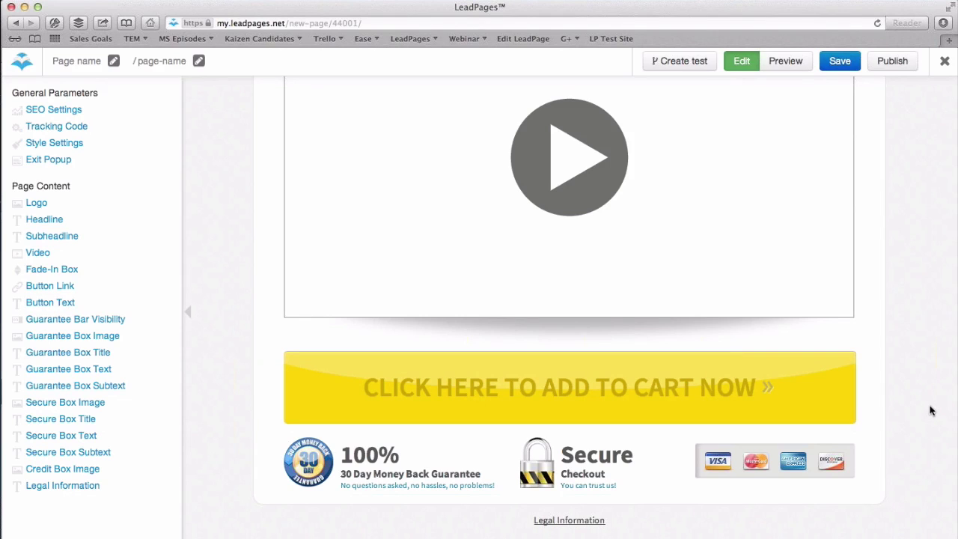
{"action": "scroll", "coordinate": [931, 411], "scroll_direction": "up", "scroll_amount": 5}
{"action": "scroll", "coordinate": [930, 410], "scroll_direction": "down", "scroll_amount": 5}
{"action": "scroll", "coordinate": [891, 284], "scroll_direction": "up", "scroll_amount": 5}
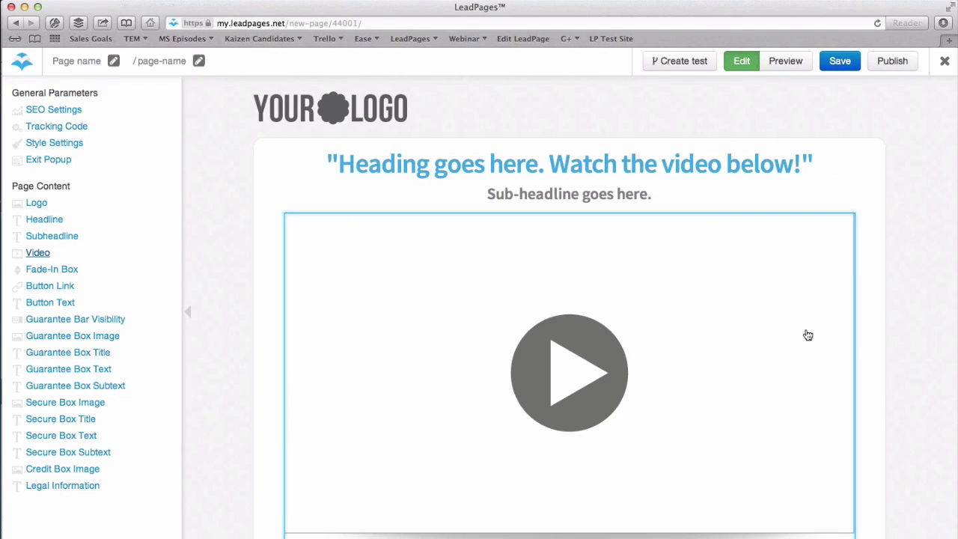
{"action": "scroll", "coordinate": [902, 356], "scroll_direction": "down", "scroll_amount": 5}
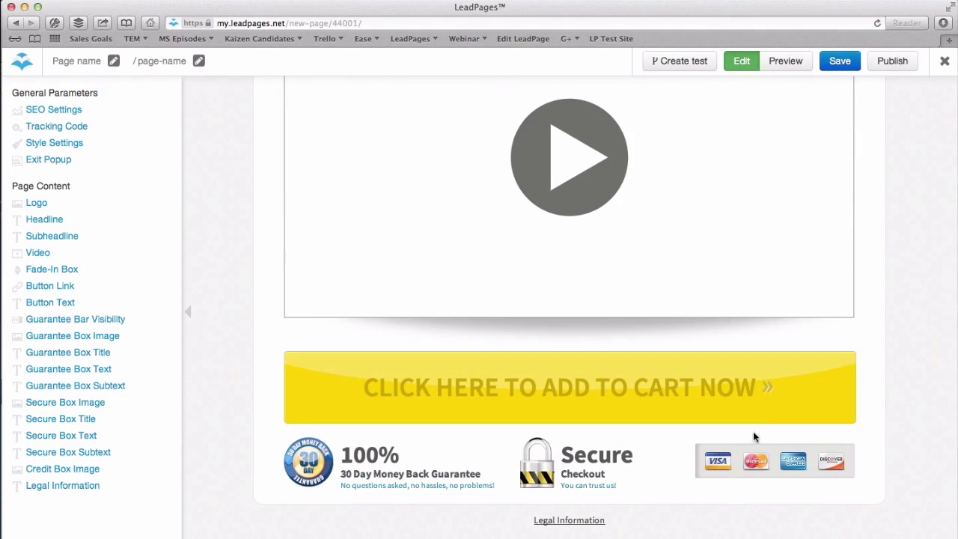
{"action": "scroll", "coordinate": [900, 259], "scroll_direction": "up", "scroll_amount": 1}
{"action": "scroll", "coordinate": [900, 254], "scroll_direction": "up", "scroll_amount": 3}
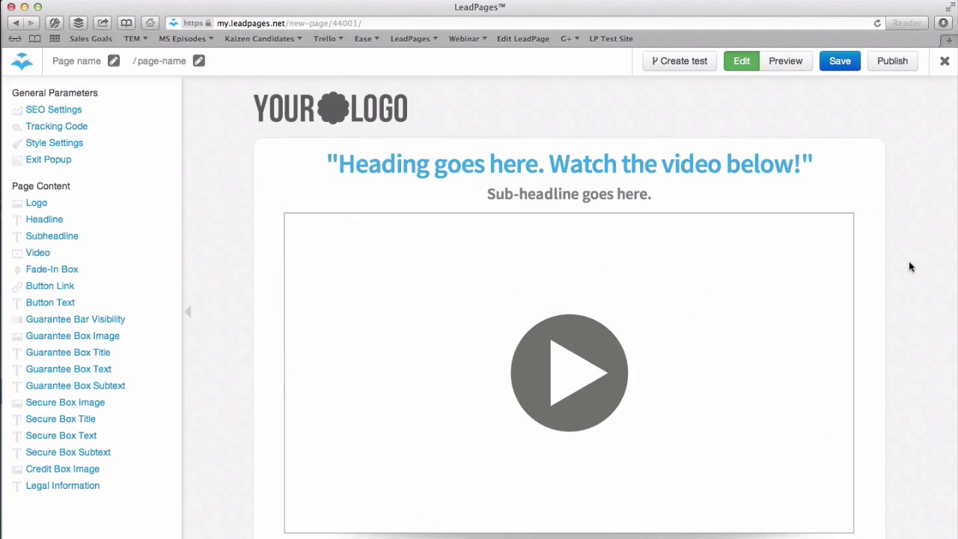
{"action": "scroll", "coordinate": [908, 261], "scroll_direction": "down", "scroll_amount": 3}
{"action": "scroll", "coordinate": [909, 261], "scroll_direction": "up", "scroll_amount": 3}
- Open the LeadPages product page from leadpages.net/pat in a new browser tab
{"action": "key", "text": "super+t"}
{"action": "type", "text": "lead"}
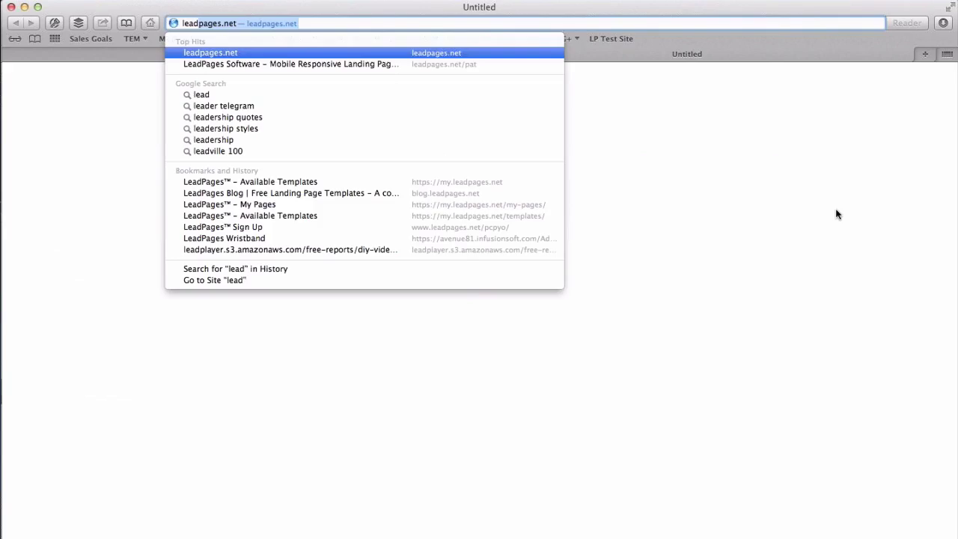
{"action": "type", "text": "pa"}
{"action": "key", "text": "Return"}
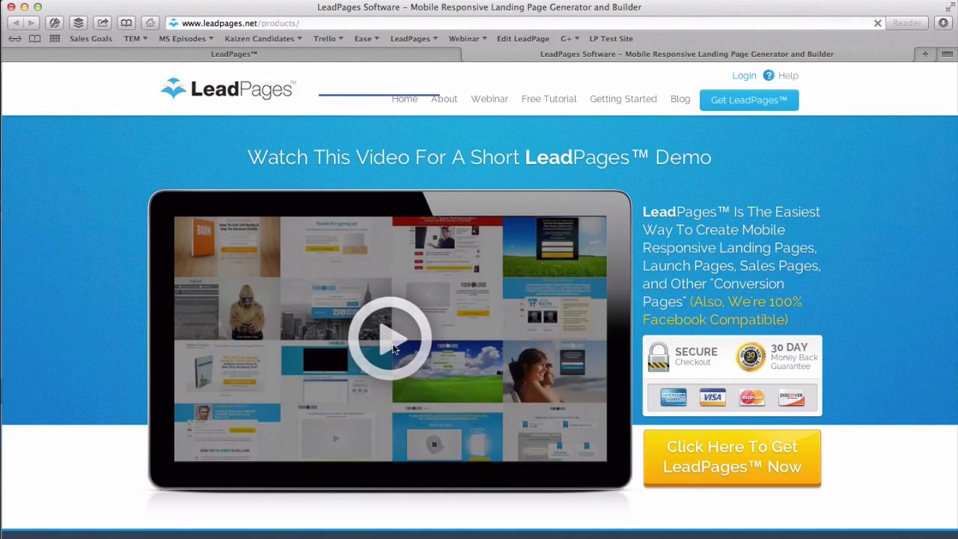
- Play the LeadPages demo video and open it on its YouTube page
{"action": "left_click", "coordinate": [390, 340]}
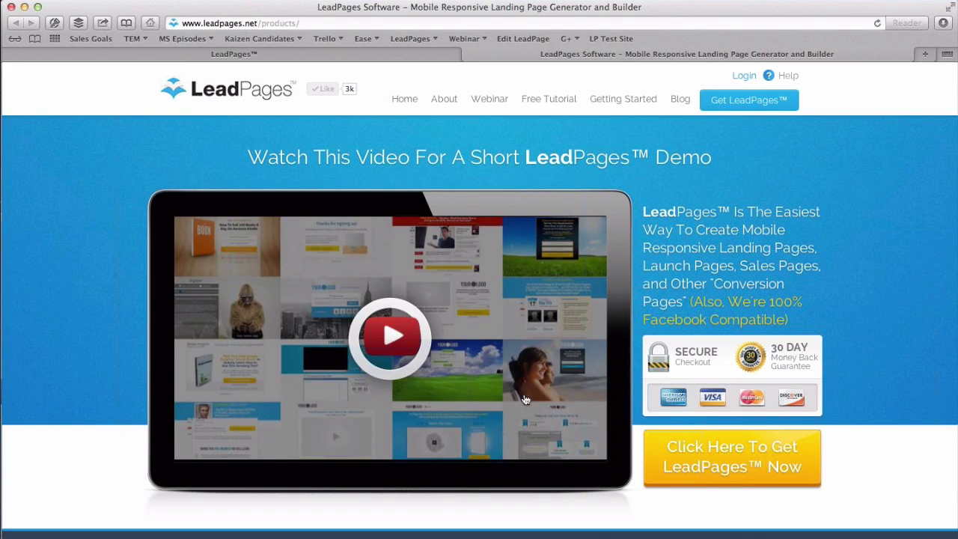
{"action": "left_click", "coordinate": [392, 342]}
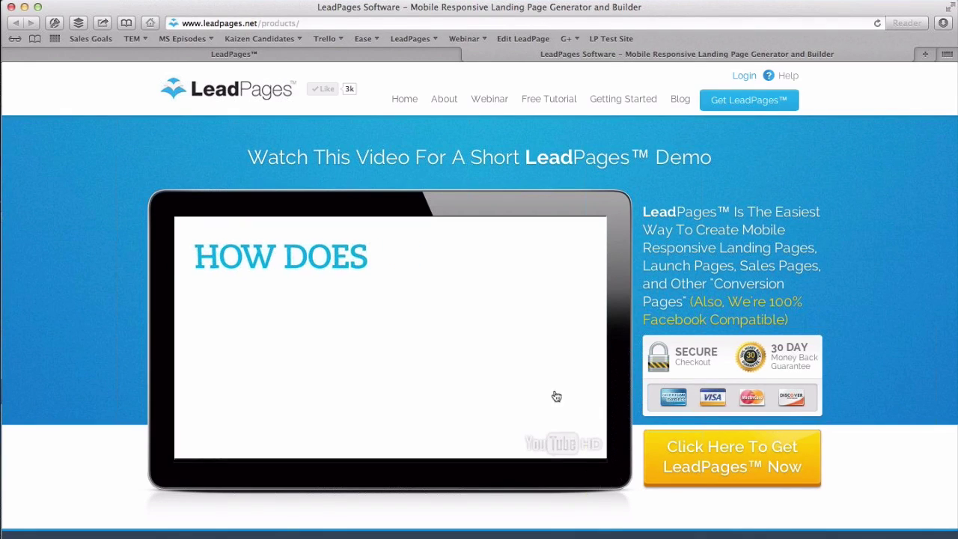
{"action": "left_click", "coordinate": [556, 396]}
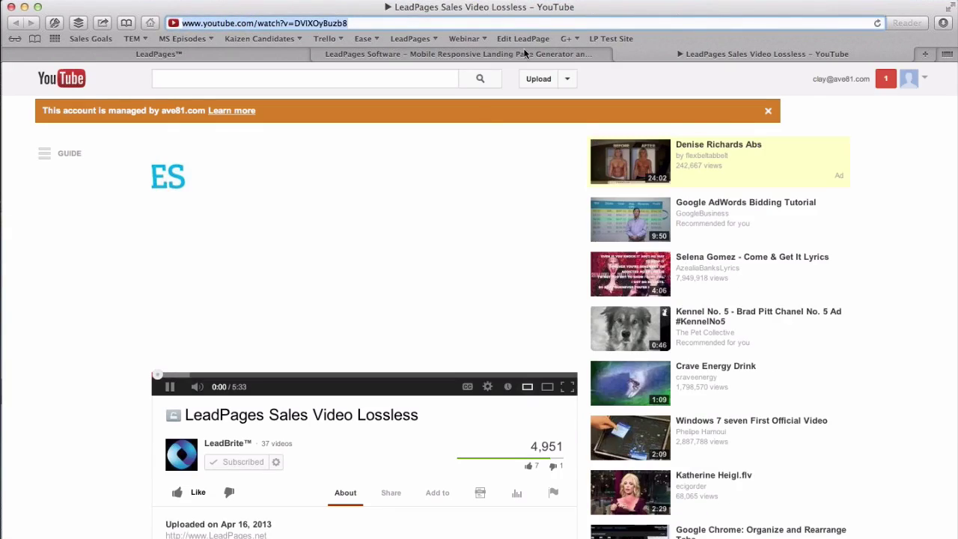
- Pause the YouTube video and bring up its iframe embed code in the sharing options
{"action": "left_click", "coordinate": [423, 237]}
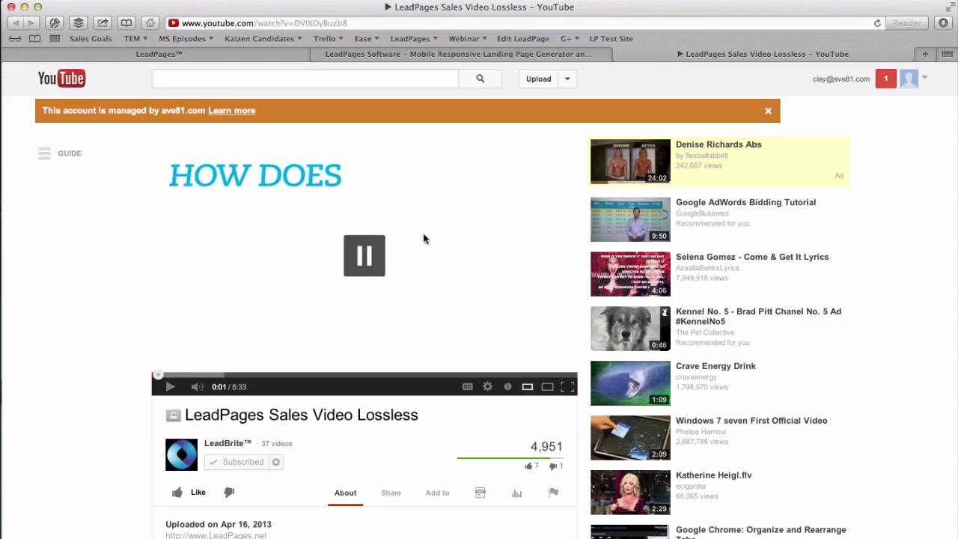
{"action": "left_click", "coordinate": [390, 492]}
{"action": "left_click", "coordinate": [285, 384]}
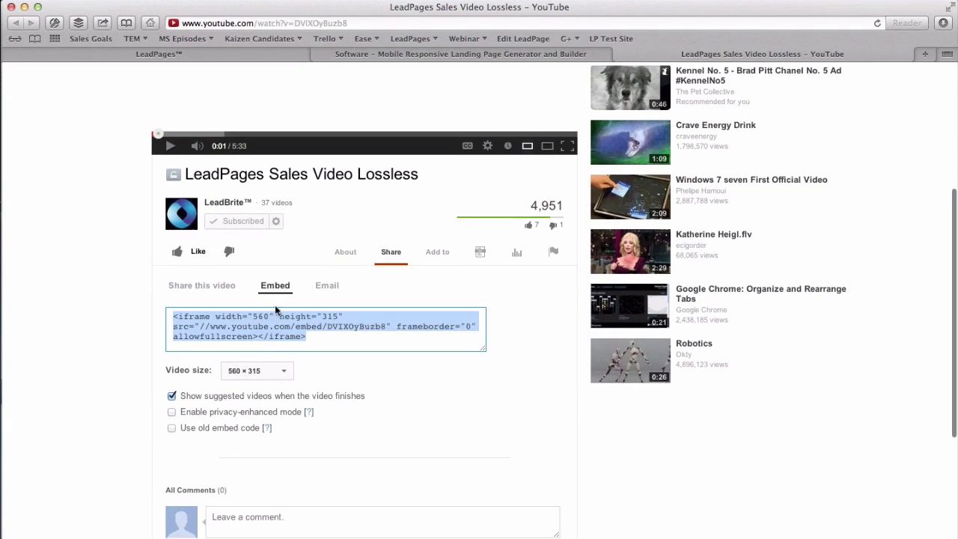
- Return to the LeadPages editor and open the embed code setting of the page's main video
{"action": "left_click", "coordinate": [359, 60]}
{"action": "left_click", "coordinate": [274, 53]}
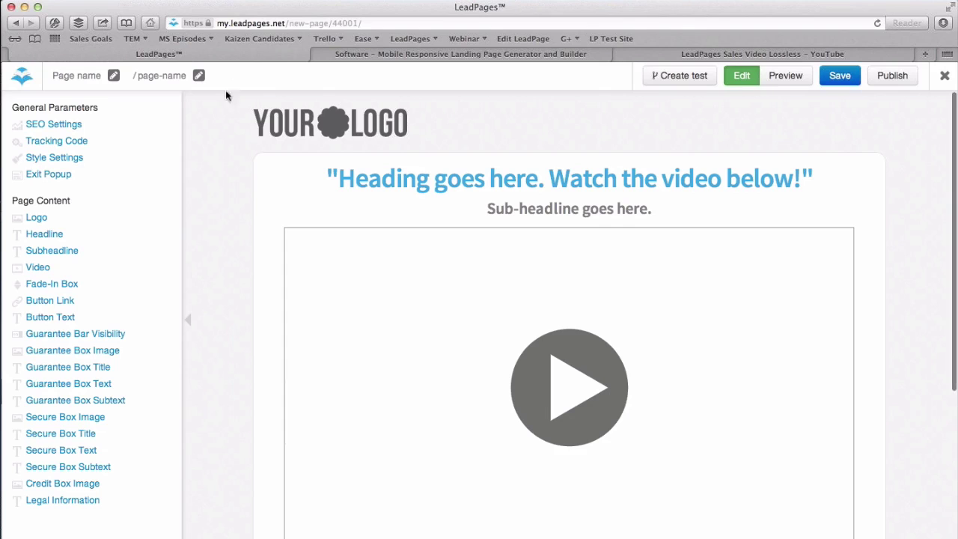
{"action": "left_click", "coordinate": [334, 256]}
{"action": "left_click", "coordinate": [92, 210]}
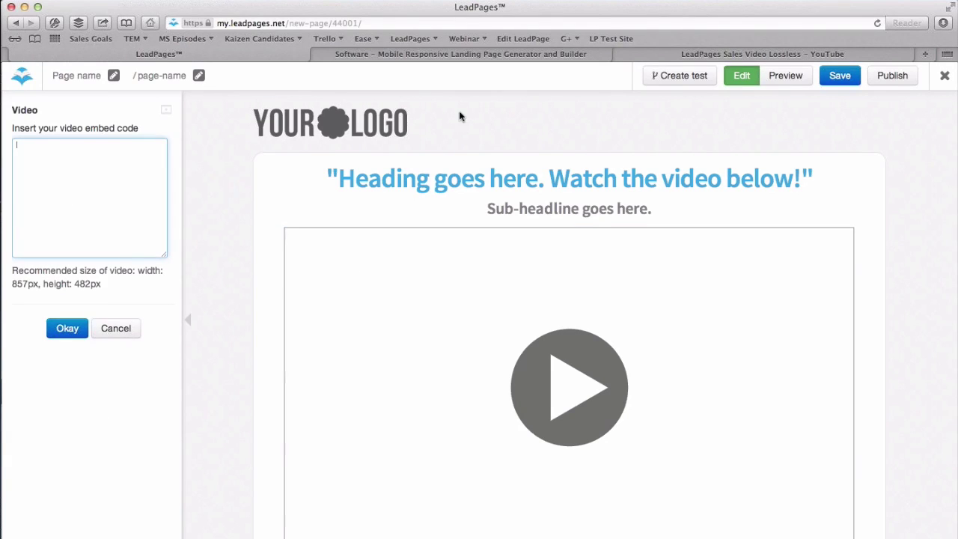
- Back on the YouTube page, set a custom embed width of 857 px and copy the resized embed code
{"action": "left_click", "coordinate": [645, 53]}
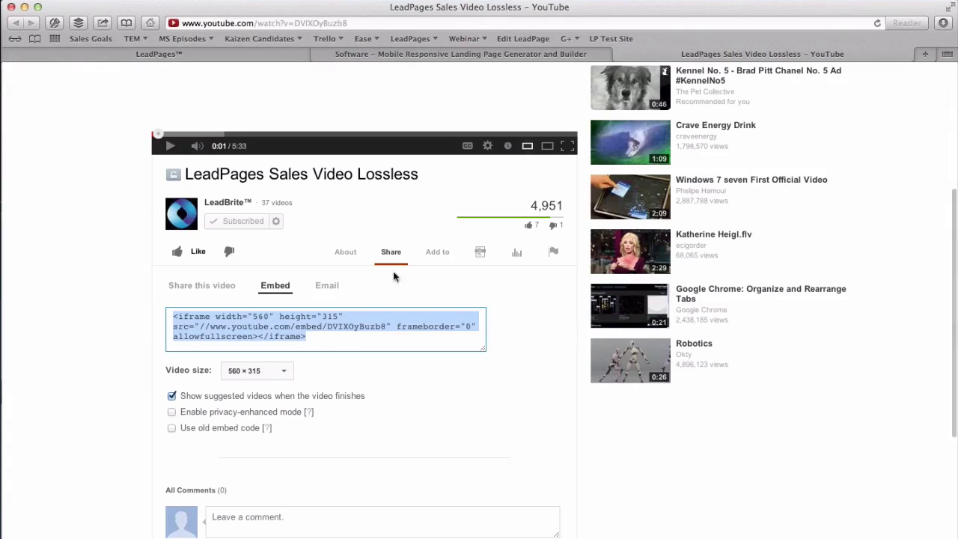
{"action": "left_click", "coordinate": [257, 370]}
{"action": "left_click", "coordinate": [255, 414]}
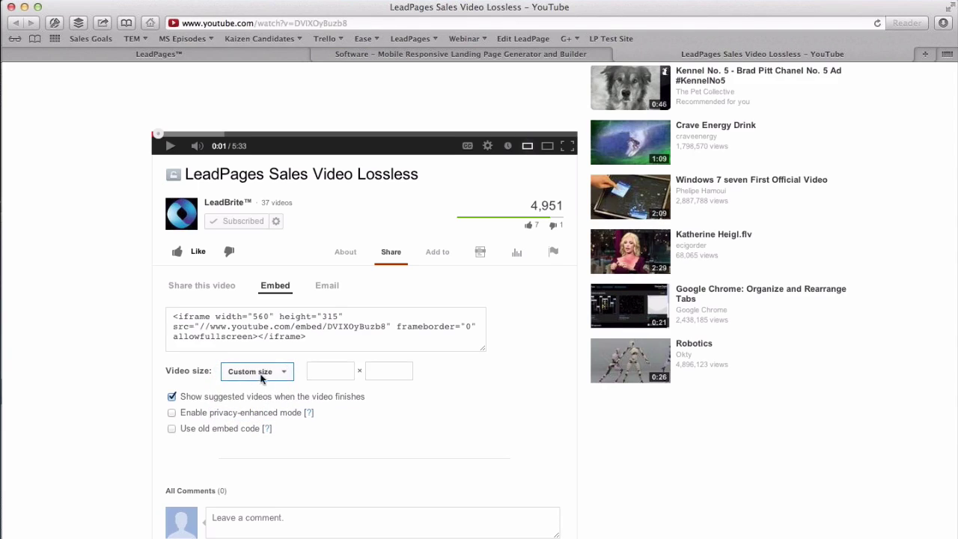
{"action": "left_click", "coordinate": [310, 370]}
{"action": "type", "text": "8"}
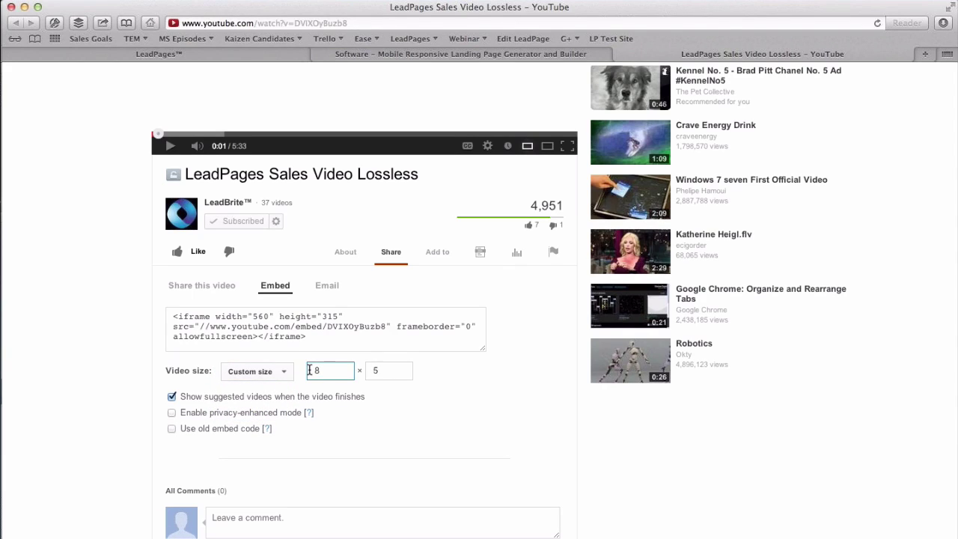
{"action": "type", "text": "57"}
{"action": "left_click", "coordinate": [366, 338]}
{"action": "key", "text": "super+c"}
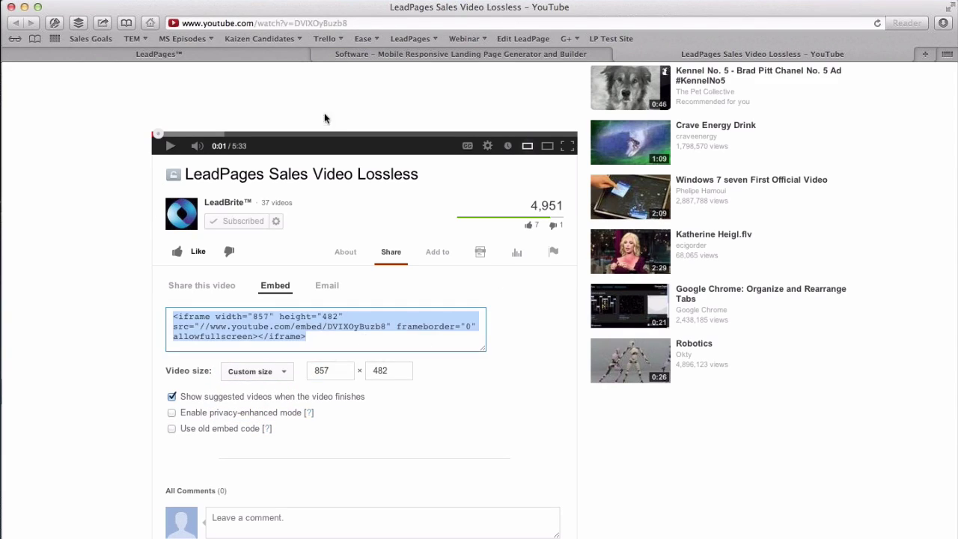
- Insert the copied YouTube embed code as the LeadPages page's video and apply it
{"action": "left_click", "coordinate": [393, 55]}
{"action": "left_click", "coordinate": [159, 54]}
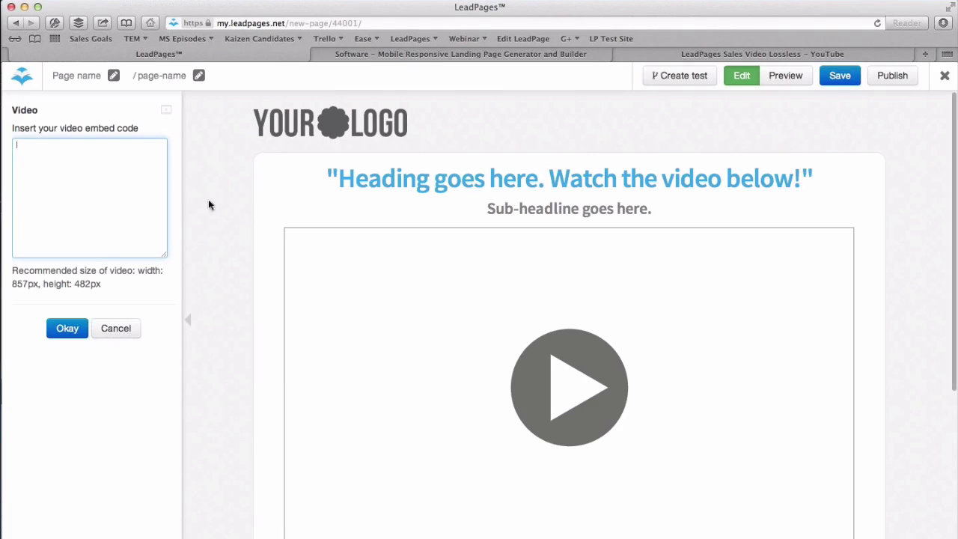
{"action": "key", "text": "super+v"}
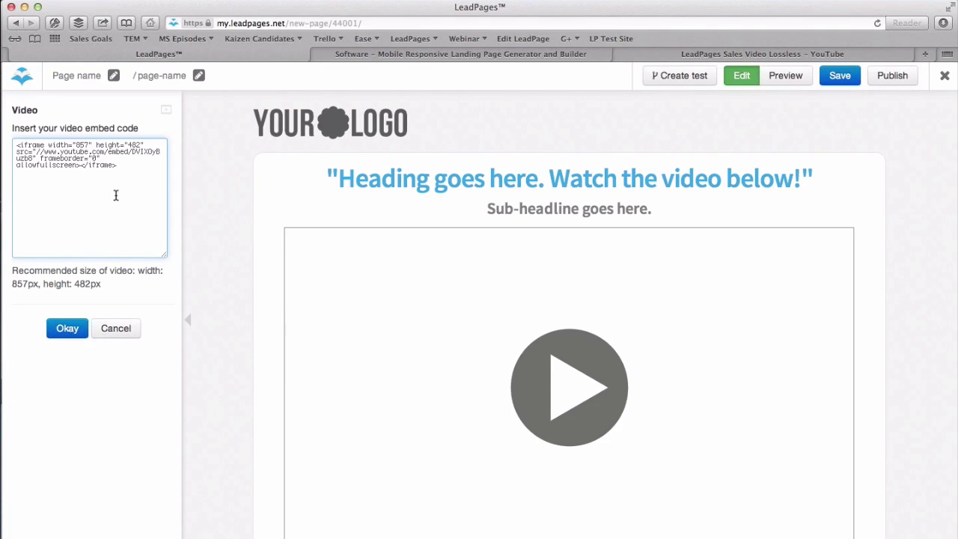
{"action": "left_click", "coordinate": [67, 327]}
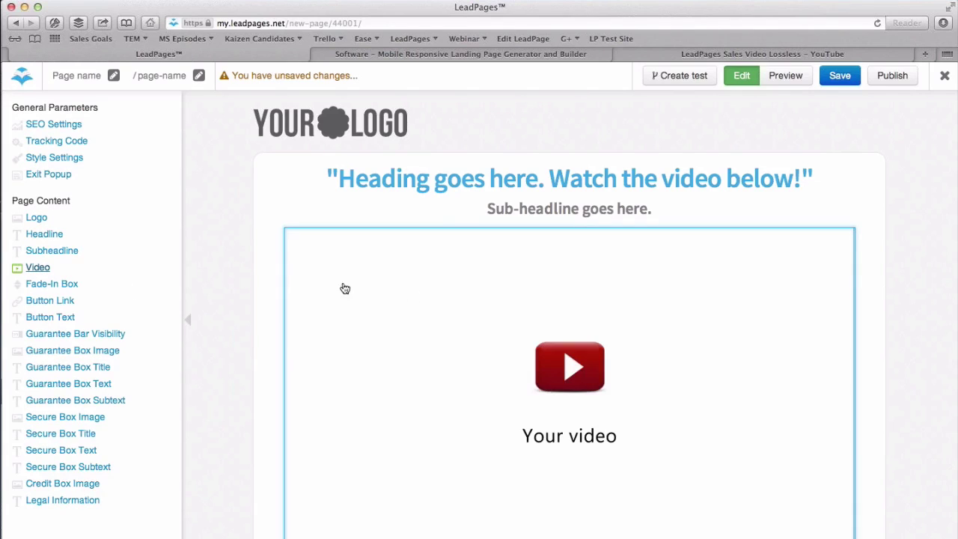
- Review the page with the embedded video, checking the headline area, add-to-cart button and guarantee section
{"action": "scroll", "coordinate": [951, 274], "scroll_direction": "down", "scroll_amount": 4}
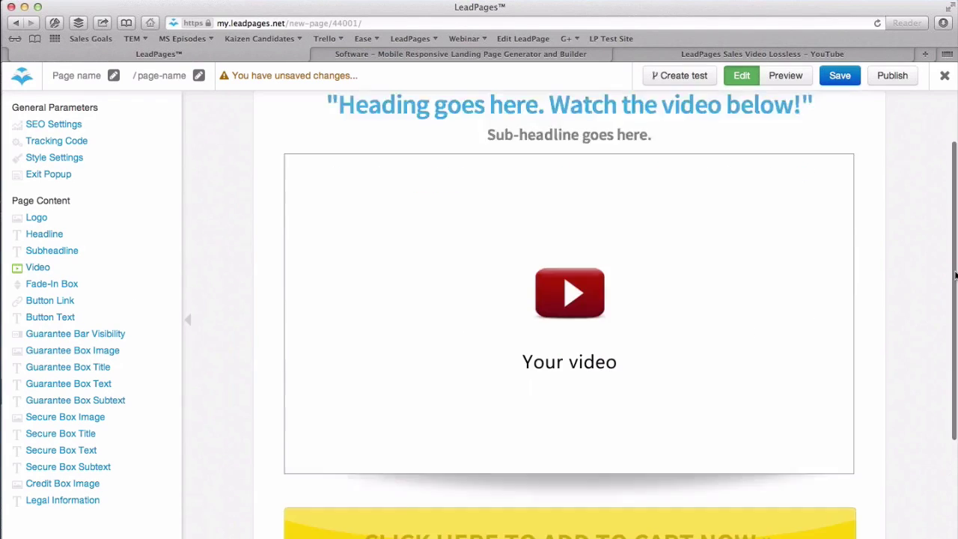
{"action": "scroll", "coordinate": [955, 276], "scroll_direction": "up", "scroll_amount": 4}
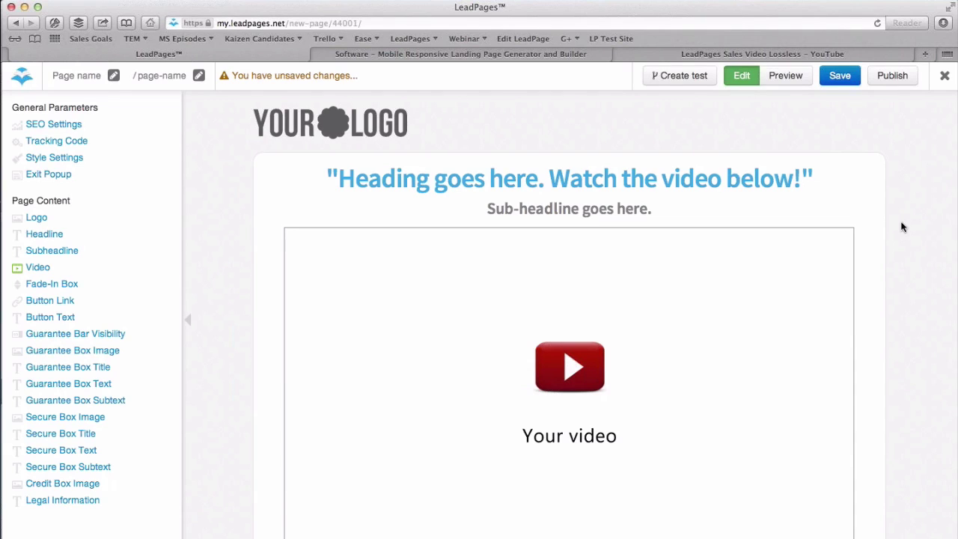
{"action": "scroll", "coordinate": [925, 264], "scroll_direction": "down", "scroll_amount": 3}
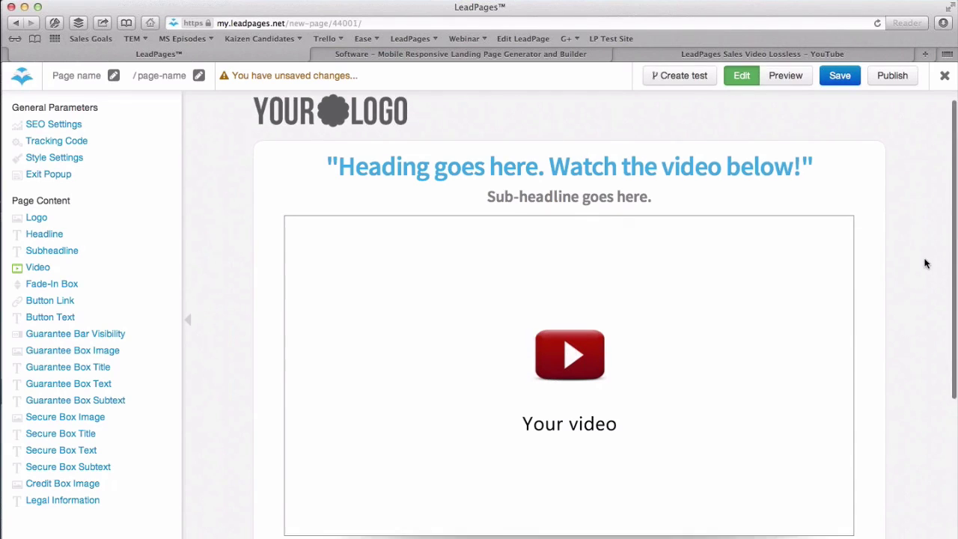
{"action": "scroll", "coordinate": [909, 284], "scroll_direction": "up", "scroll_amount": 3}
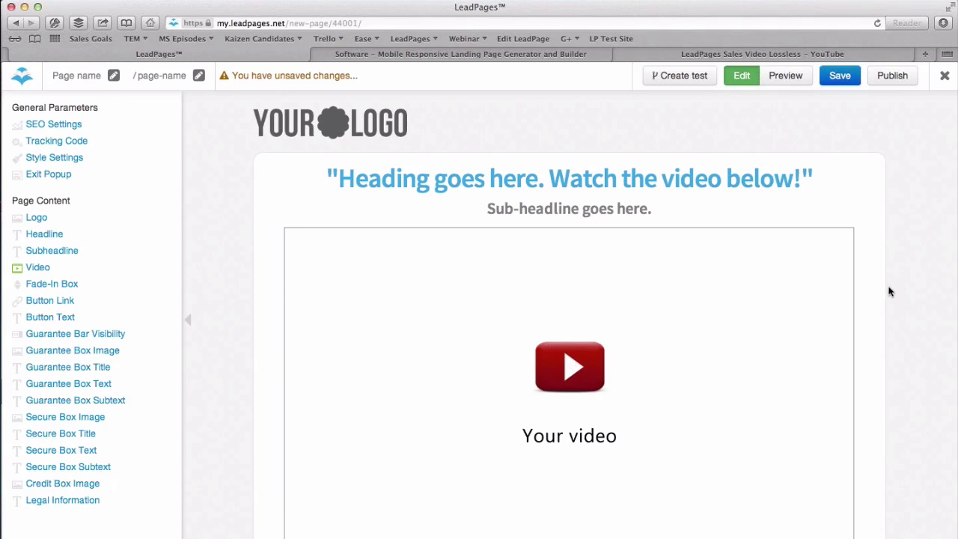
{"action": "scroll", "coordinate": [860, 413], "scroll_direction": "down", "scroll_amount": 3}
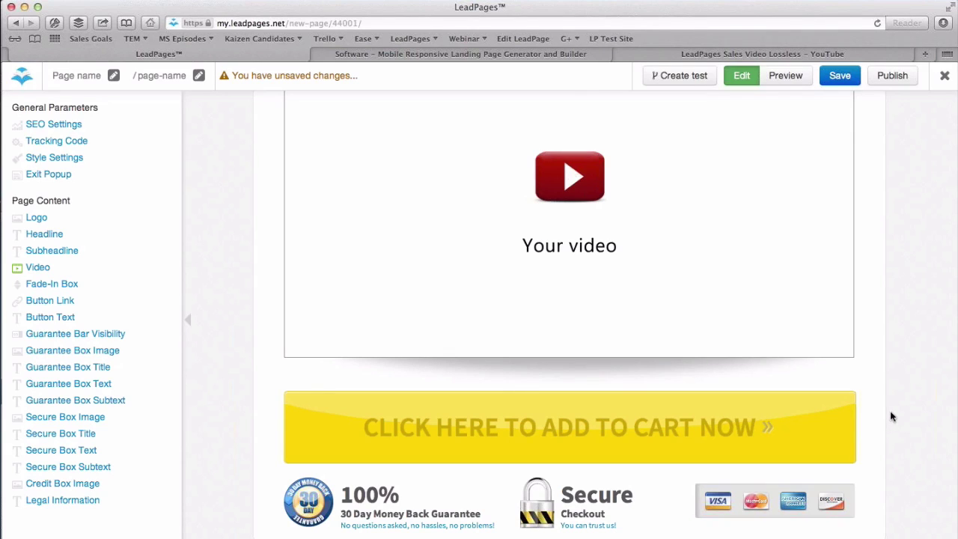
{"action": "scroll", "coordinate": [886, 294], "scroll_direction": "up", "scroll_amount": 4}
{"action": "scroll", "coordinate": [886, 274], "scroll_direction": "down", "scroll_amount": 3}
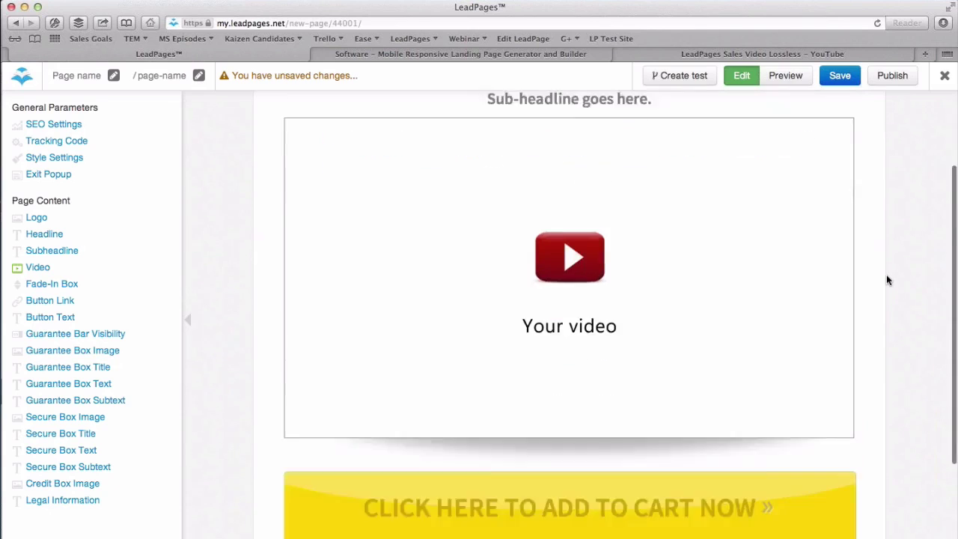
{"action": "scroll", "coordinate": [882, 447], "scroll_direction": "down", "scroll_amount": 2}
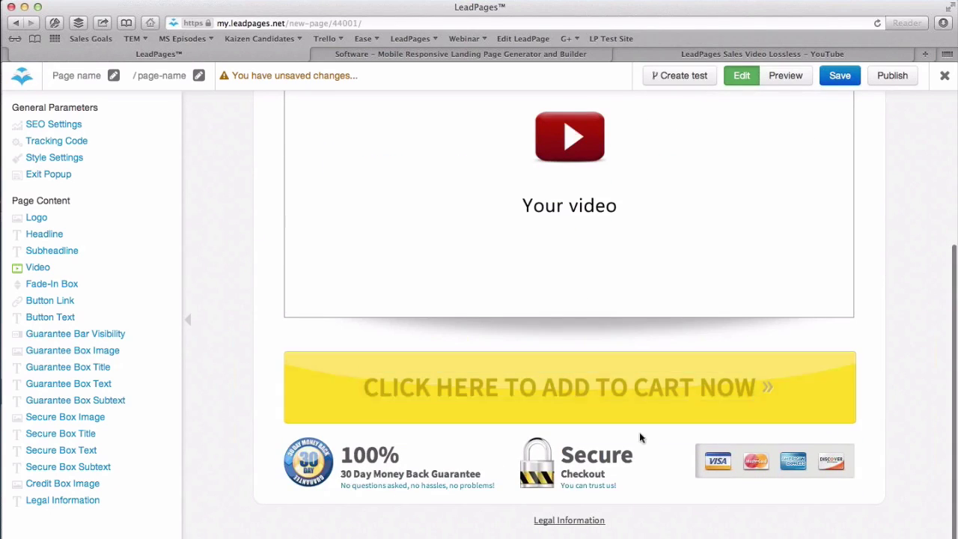
- Set the Fade-In Box holding the add-to-cart button to appear after 120 seconds and apply it
{"action": "left_click", "coordinate": [58, 285]}
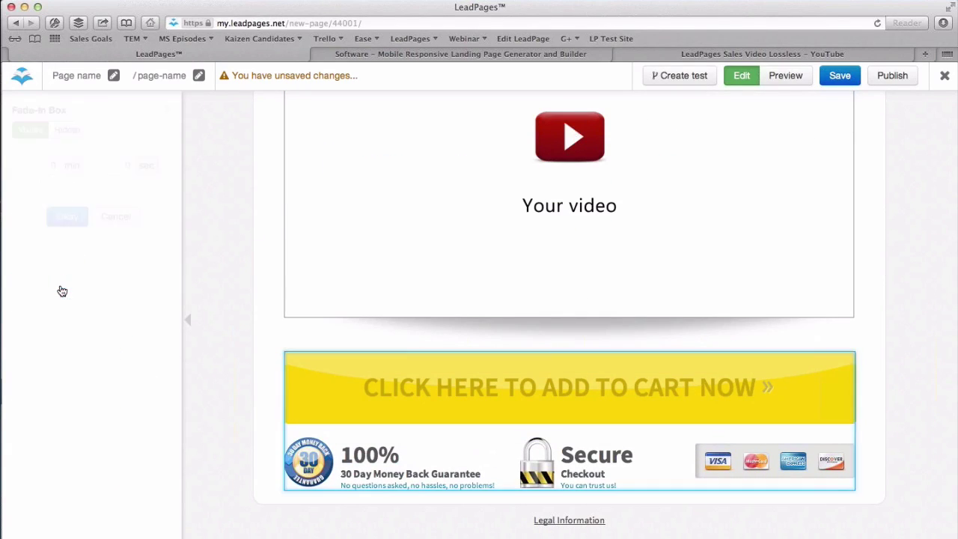
{"action": "left_click", "coordinate": [34, 165]}
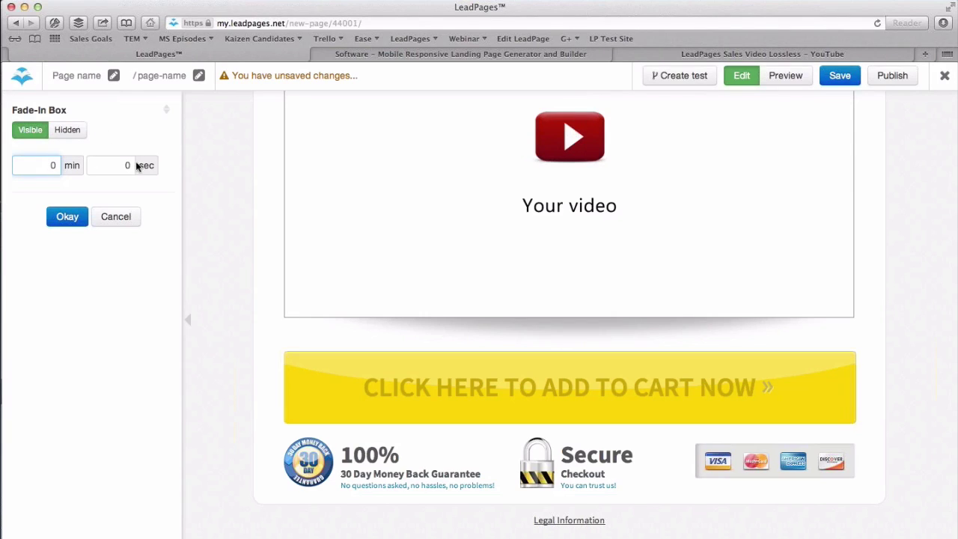
{"action": "left_click", "coordinate": [127, 166]}
{"action": "type", "text": "120"}
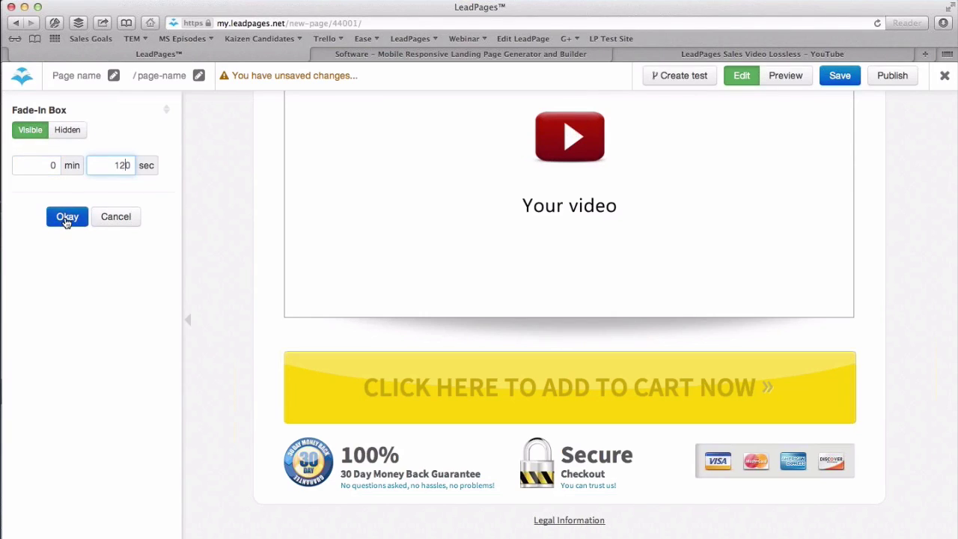
{"action": "left_click", "coordinate": [66, 219]}
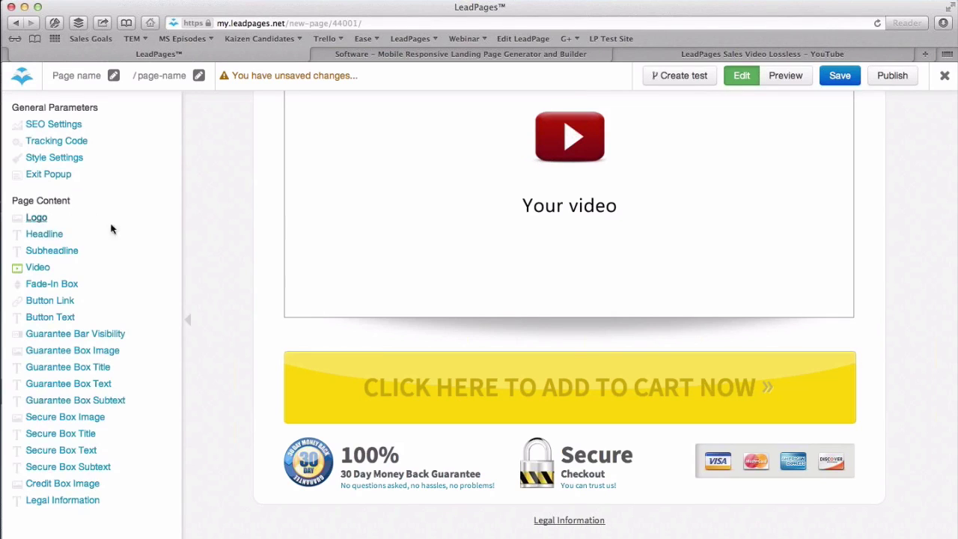
- Name the page flynvsldemov2 and save it
{"action": "scroll", "coordinate": [947, 162], "scroll_direction": "up", "scroll_amount": 5}
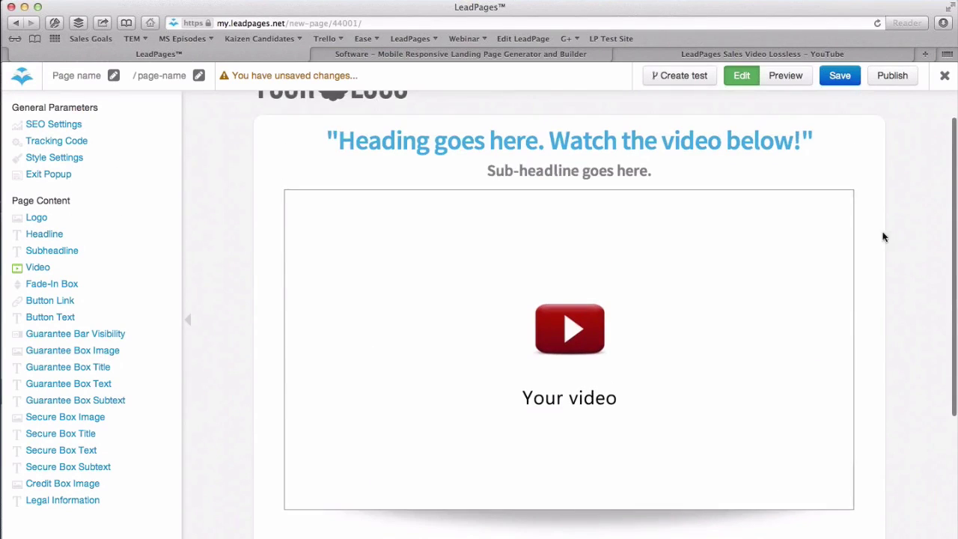
{"action": "left_click", "coordinate": [59, 75]}
{"action": "type", "text": "flynvsld"}
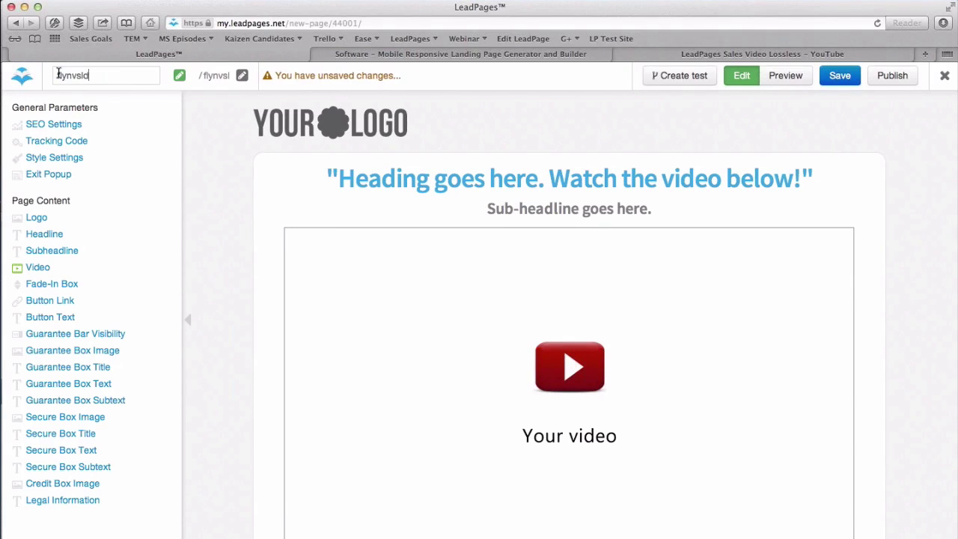
{"action": "type", "text": "emov2"}
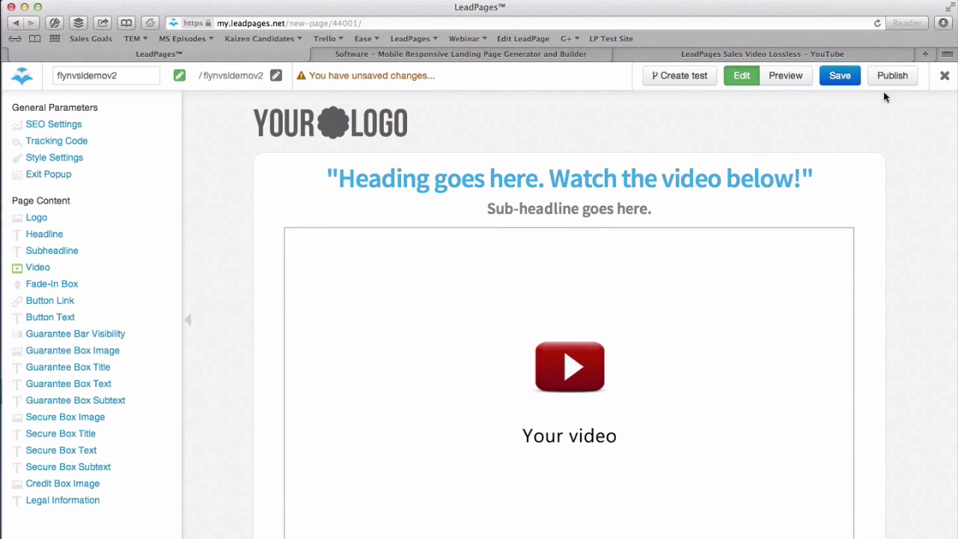
{"action": "left_click", "coordinate": [841, 80]}
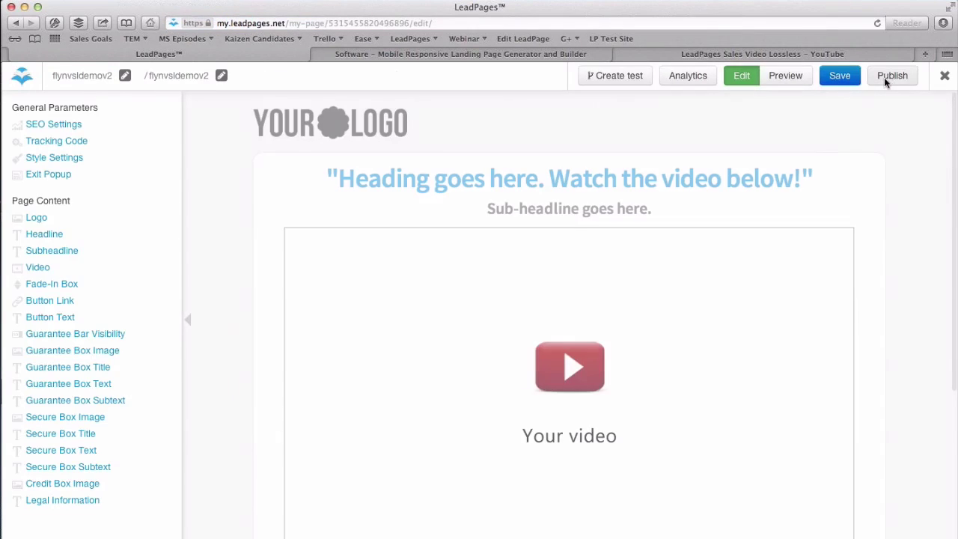
{"action": "left_click", "coordinate": [885, 80]}
{"action": "left_click", "coordinate": [498, 355]}
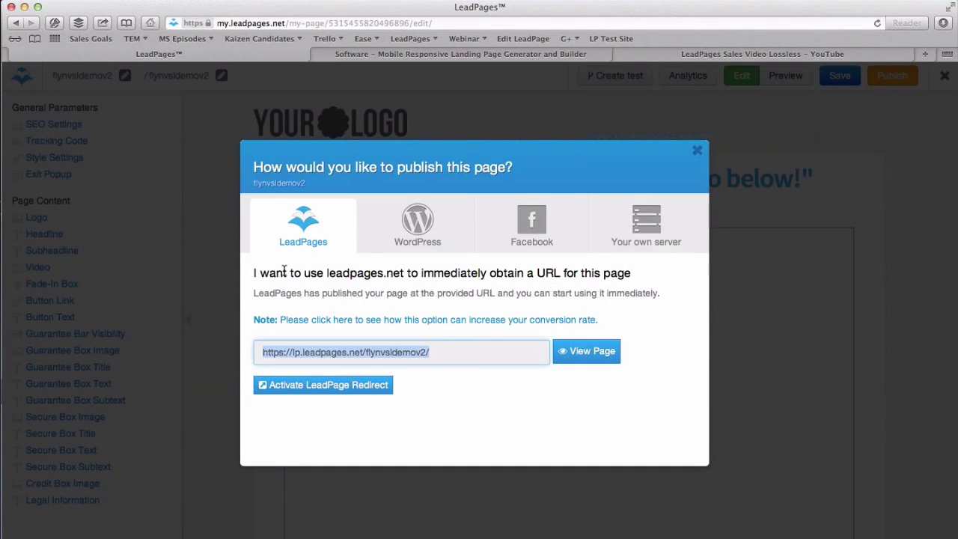
{"action": "left_click", "coordinate": [381, 46]}
{"action": "left_click", "coordinate": [381, 23]}
{"action": "key", "text": "BackSpace"}
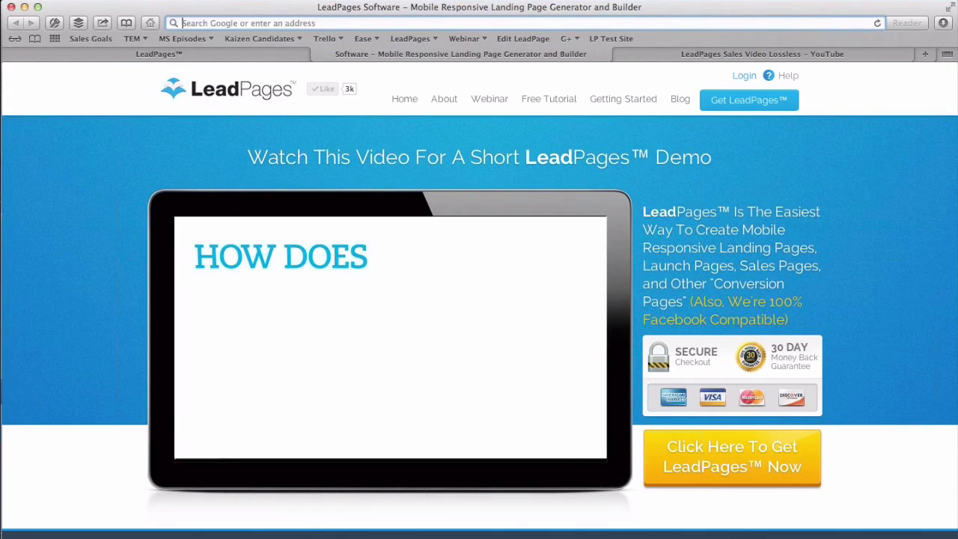
{"action": "type", "text": "https://lp.leadpages.net/flynvsidemov2/"}
{"action": "key", "text": "Return"}
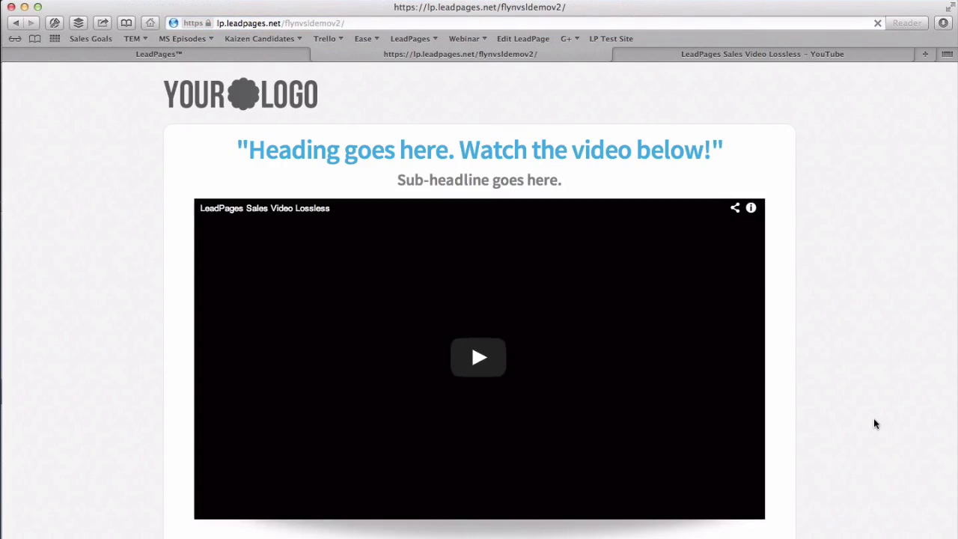
- Play the published page's video muted to check the add-to-cart button's timing, pause it, restore the sound and review the page
{"action": "left_click", "coordinate": [494, 367]}
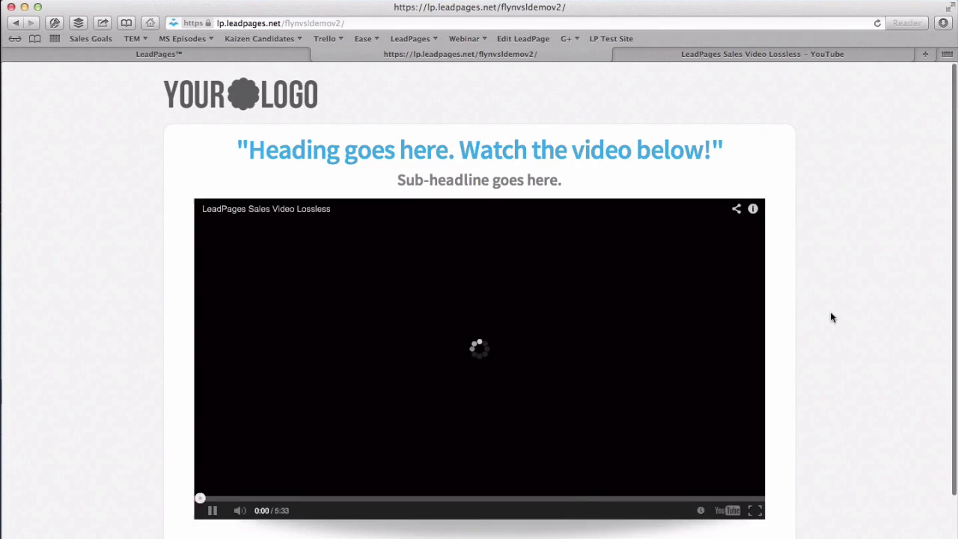
{"action": "scroll", "coordinate": [830, 314], "scroll_direction": "down", "scroll_amount": 1}
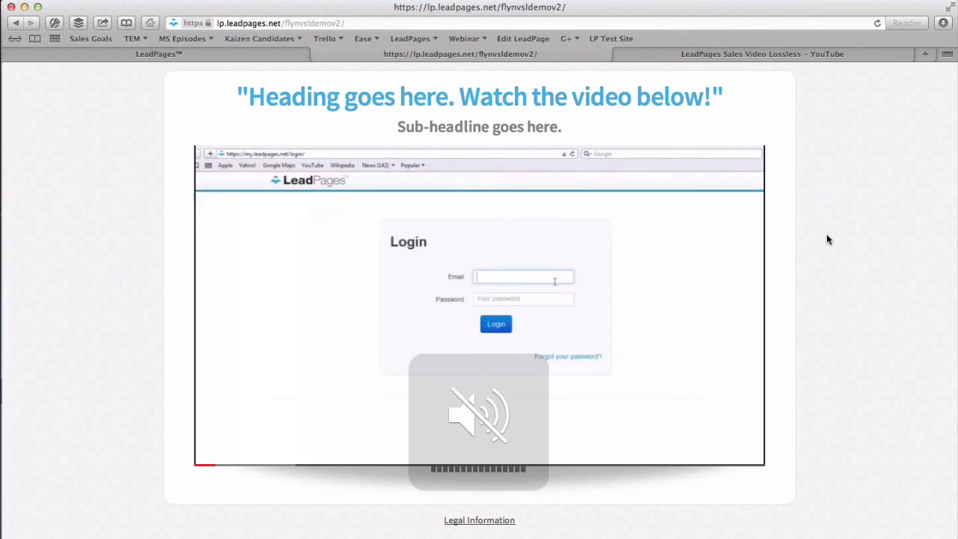
{"action": "scroll", "coordinate": [827, 239], "scroll_direction": "down", "scroll_amount": 5}
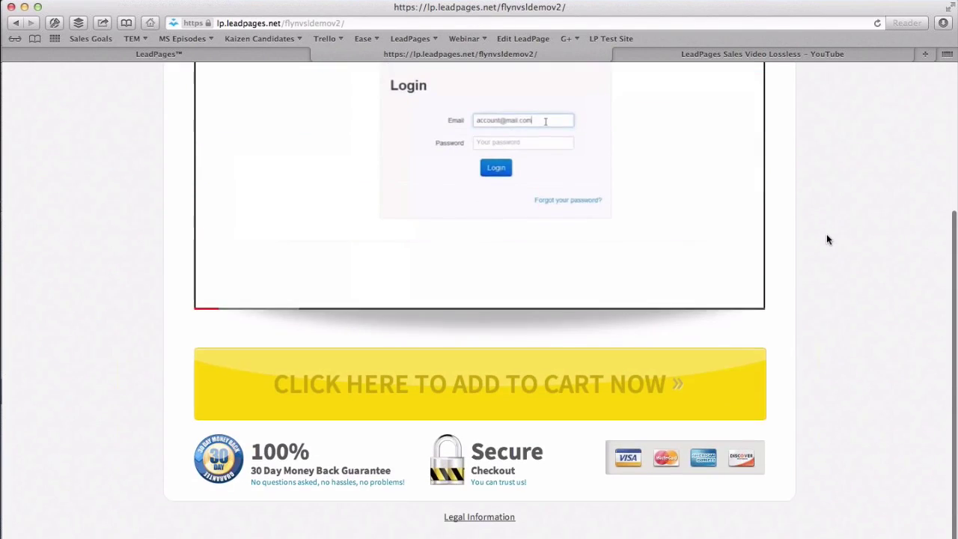
{"action": "key", "text": "space"}
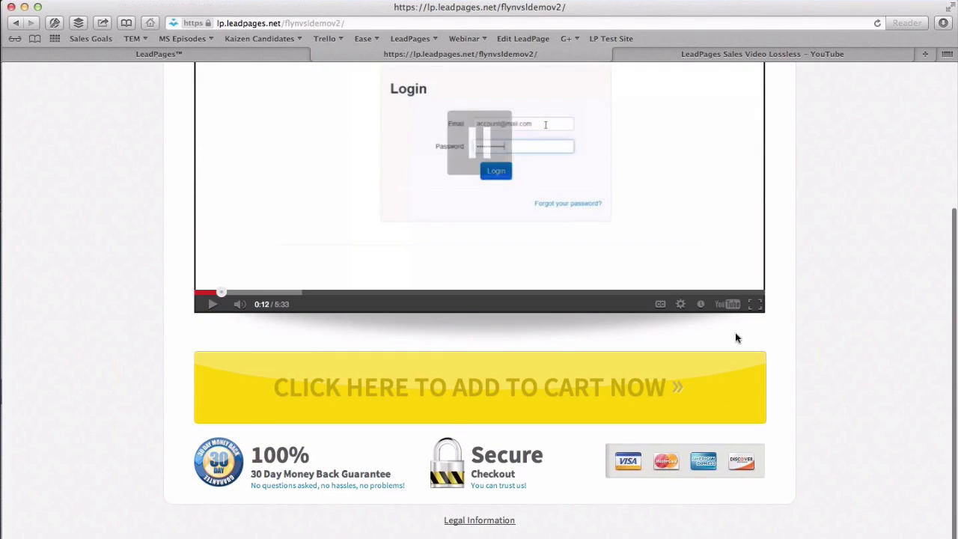
{"action": "key", "text": "XF86AudioMute"}
{"action": "key", "text": "XF86AudioRaiseVolume"}
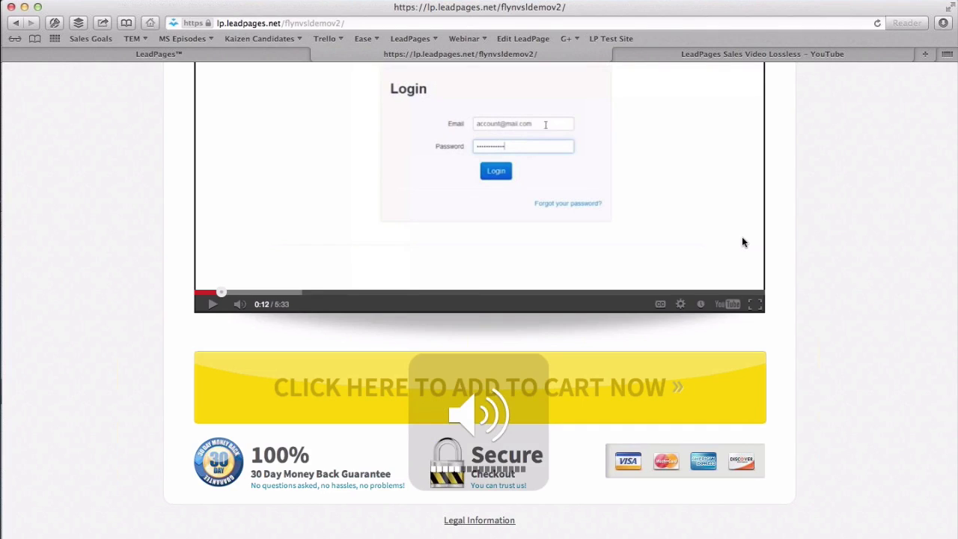
{"action": "scroll", "coordinate": [743, 242], "scroll_direction": "up", "scroll_amount": 5}
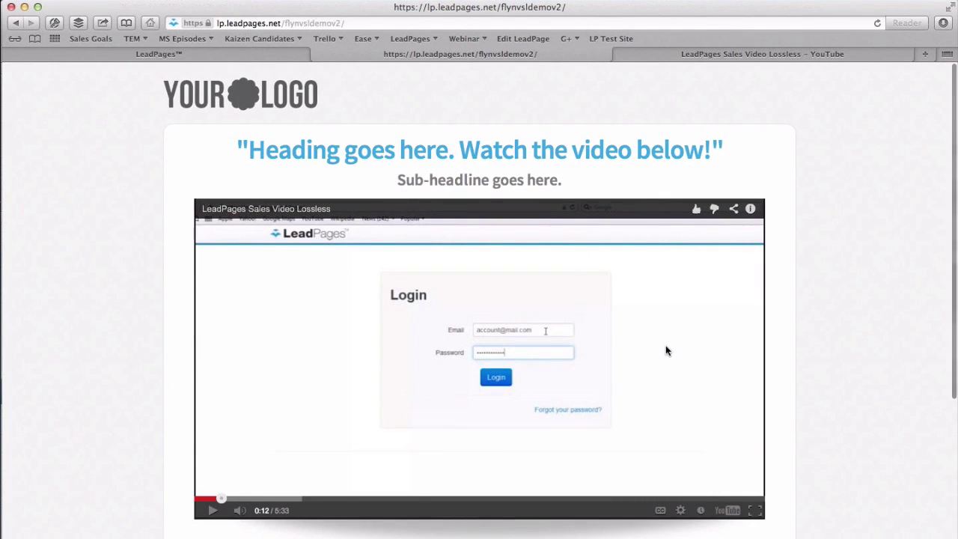
{"action": "scroll", "coordinate": [667, 350], "scroll_direction": "down", "scroll_amount": 2}
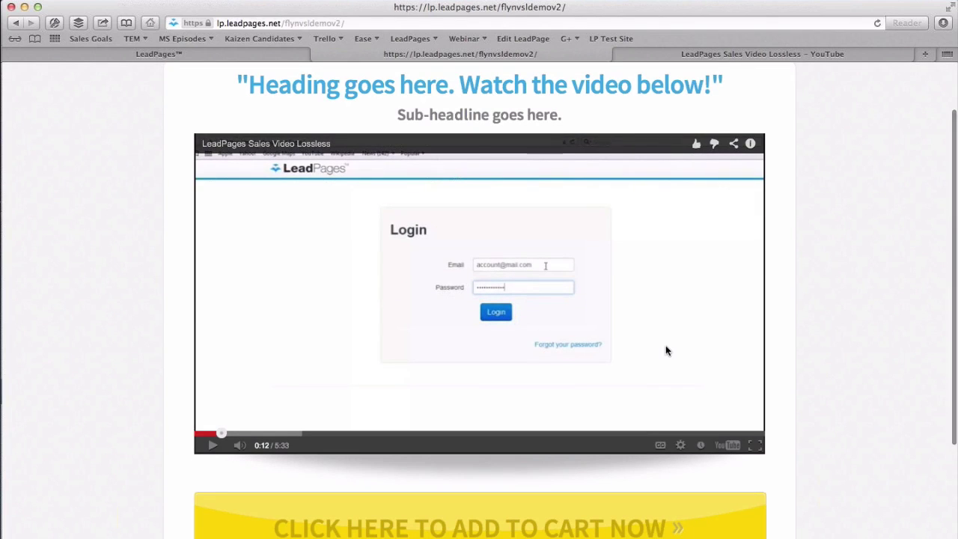
{"action": "scroll", "coordinate": [502, 421], "scroll_direction": "down", "scroll_amount": 4}
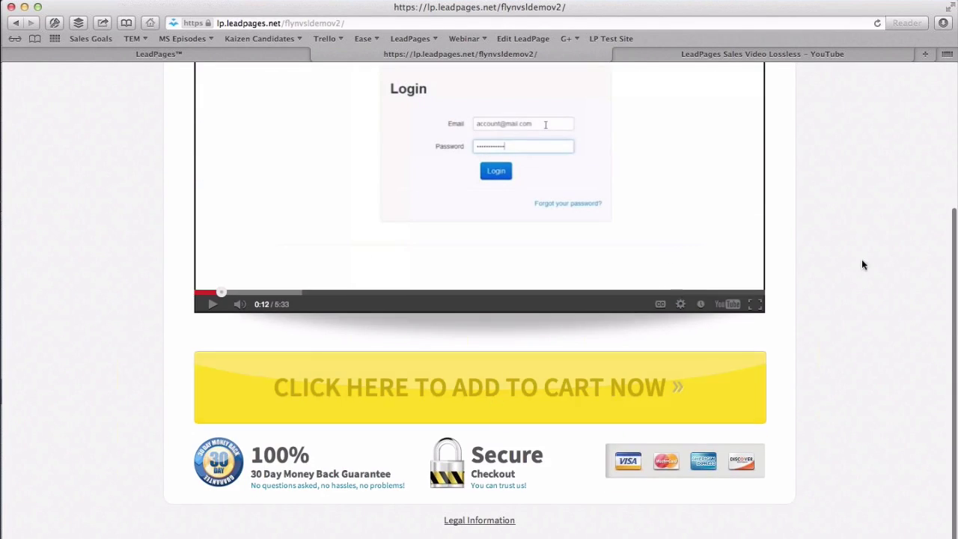
- Reload the published page and replay its video to check the add-to-cart button's fade-in, pausing it at the end
{"action": "left_click", "coordinate": [876, 22]}
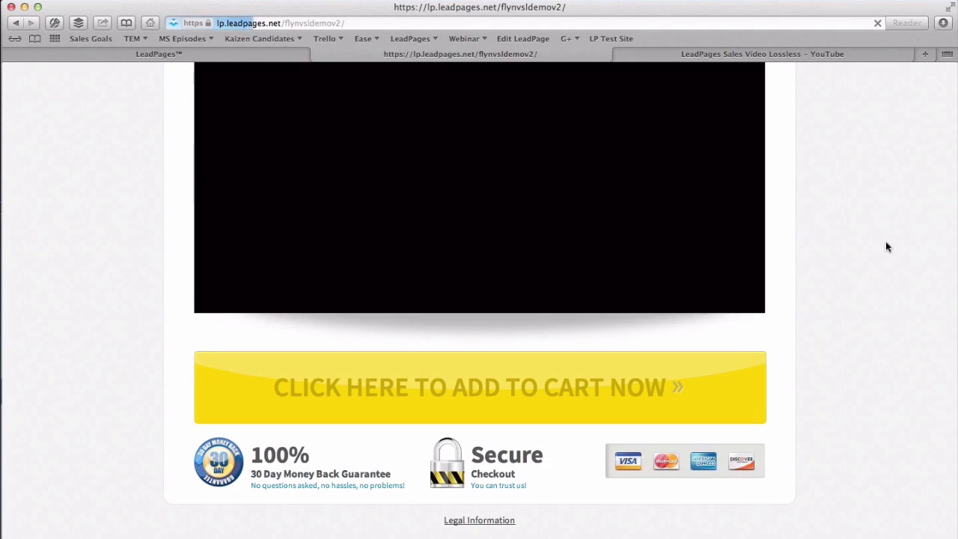
{"action": "scroll", "coordinate": [886, 241], "scroll_direction": "down", "scroll_amount": 2}
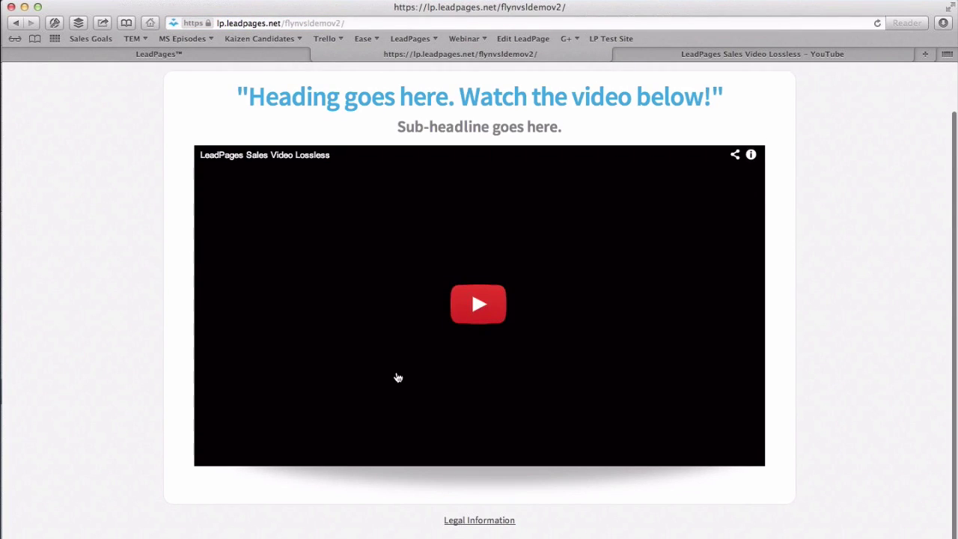
{"action": "left_click", "coordinate": [472, 310]}
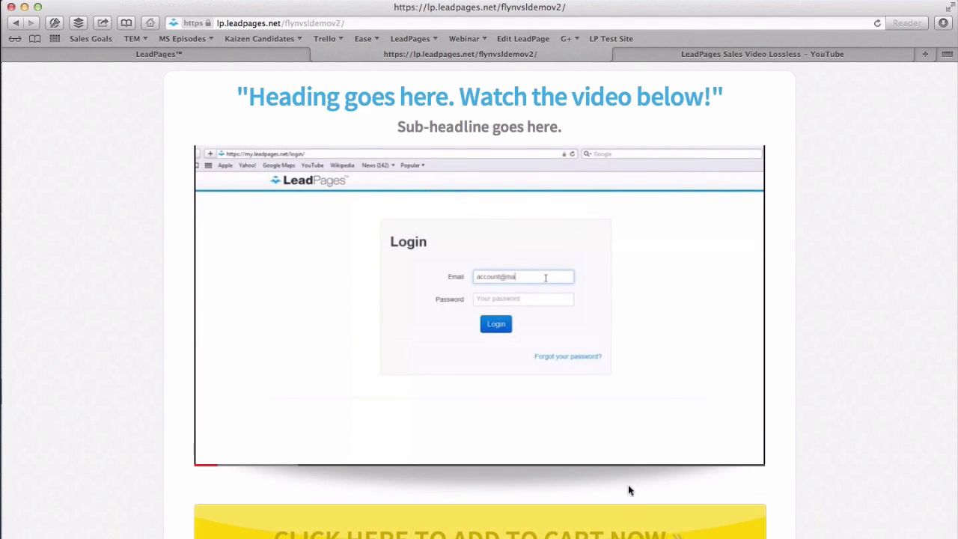
{"action": "scroll", "coordinate": [599, 444], "scroll_direction": "down", "scroll_amount": 5}
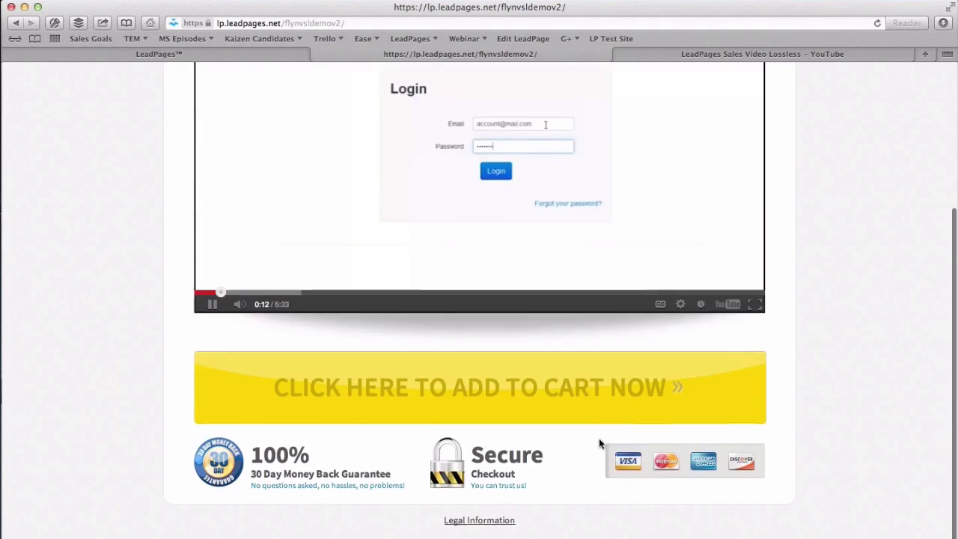
{"action": "left_click", "coordinate": [603, 241]}
- Return to the page editor, close the publishing options, inspect the Fade-In Box's minutes and seconds delay and accept the settings
{"action": "left_click", "coordinate": [243, 57]}
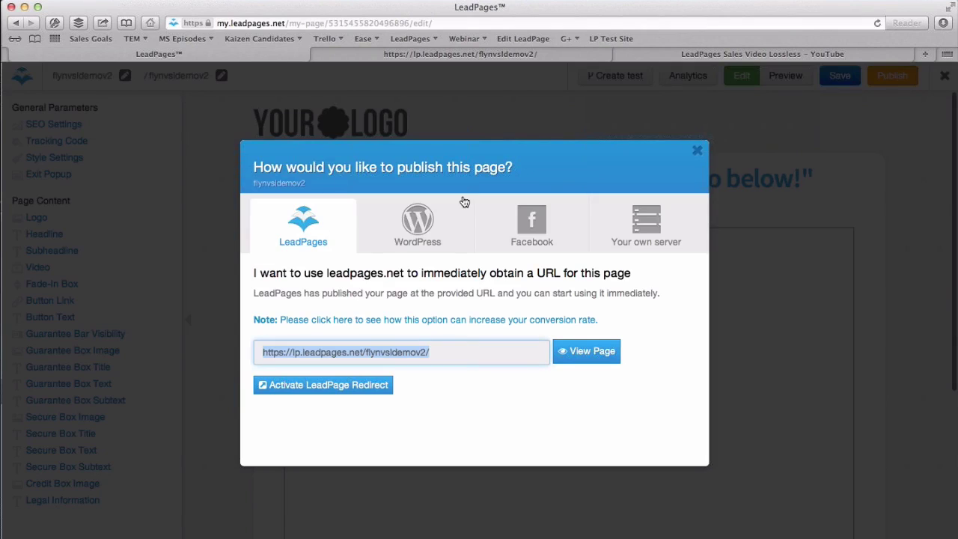
{"action": "left_click", "coordinate": [697, 151]}
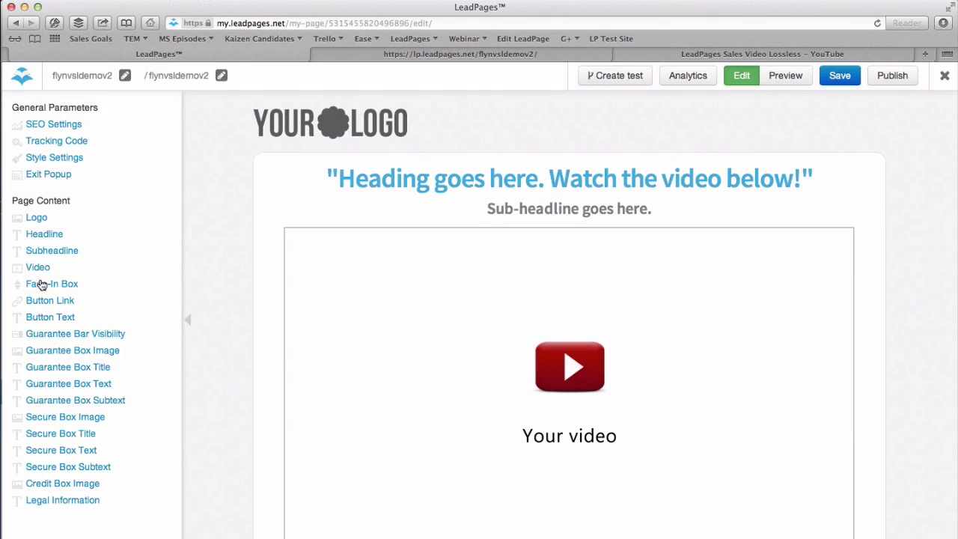
{"action": "left_click", "coordinate": [51, 285]}
{"action": "left_click_drag", "start_coordinate": [120, 165], "coordinate": [166, 165]}
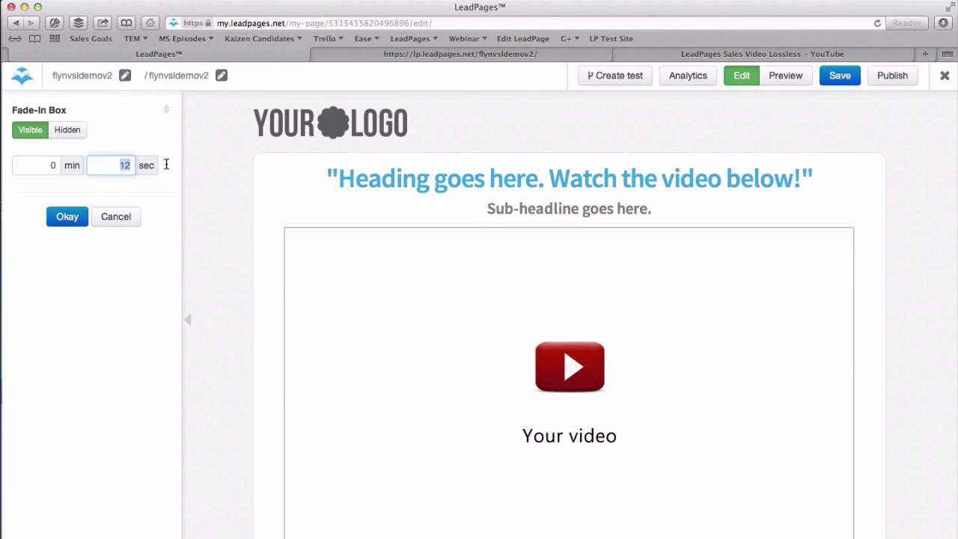
{"action": "left_click", "coordinate": [42, 165]}
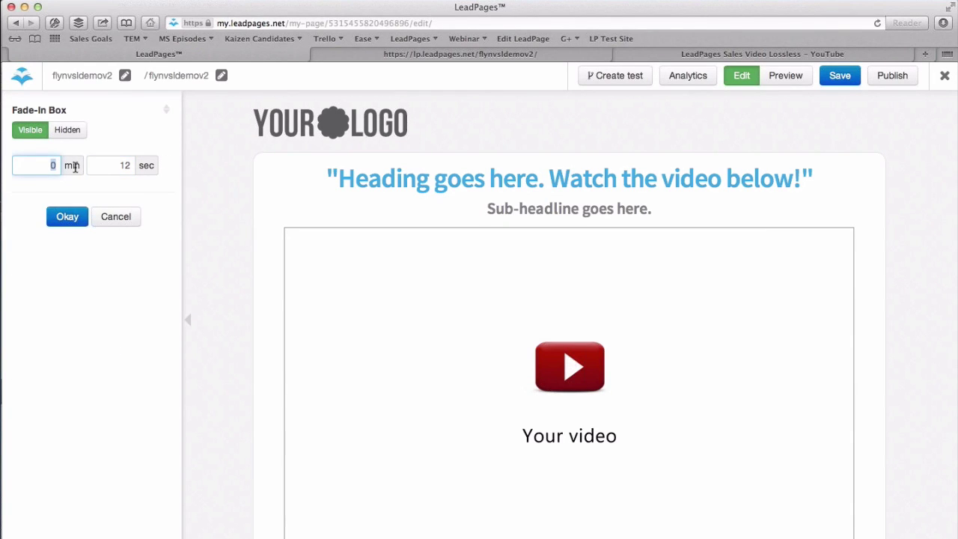
{"action": "left_click", "coordinate": [67, 216]}
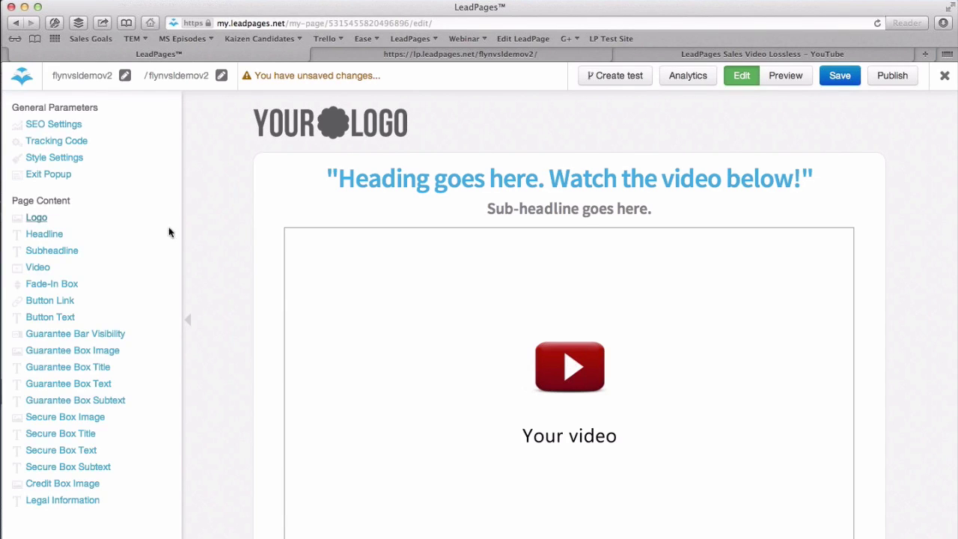
- Exit the page editor to the My Pages list, accepting the save and confirming leaving the page
{"action": "scroll", "coordinate": [581, 140], "scroll_direction": "down", "scroll_amount": 5}
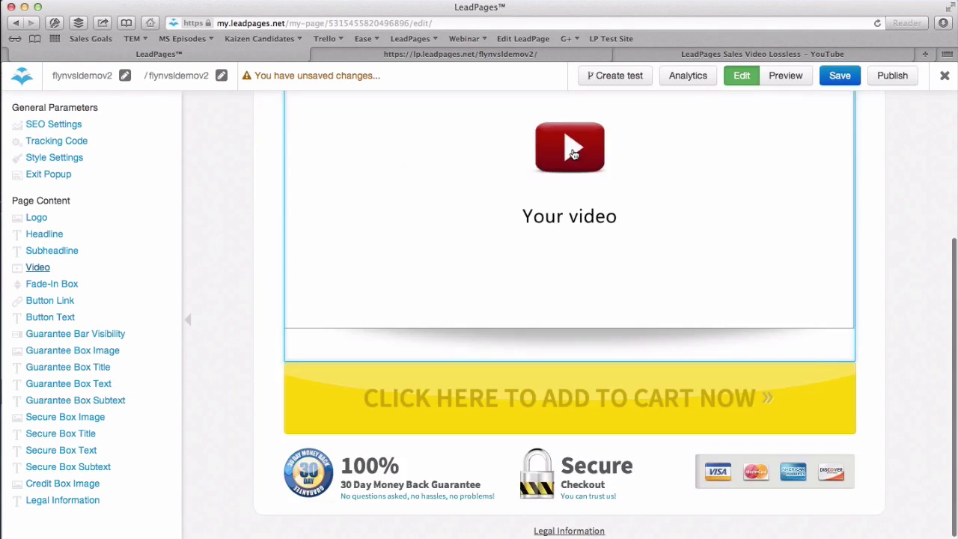
{"action": "left_click", "coordinate": [16, 78]}
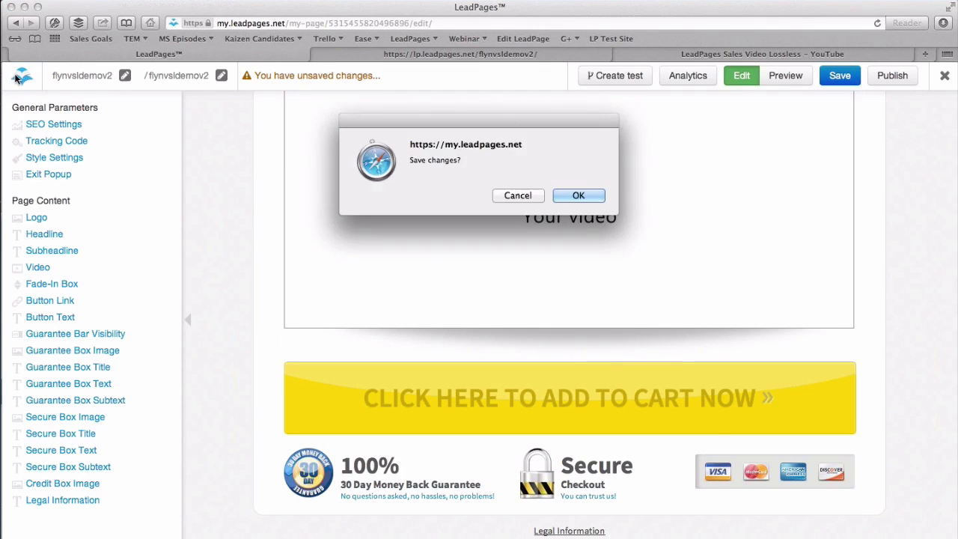
{"action": "left_click", "coordinate": [583, 193]}
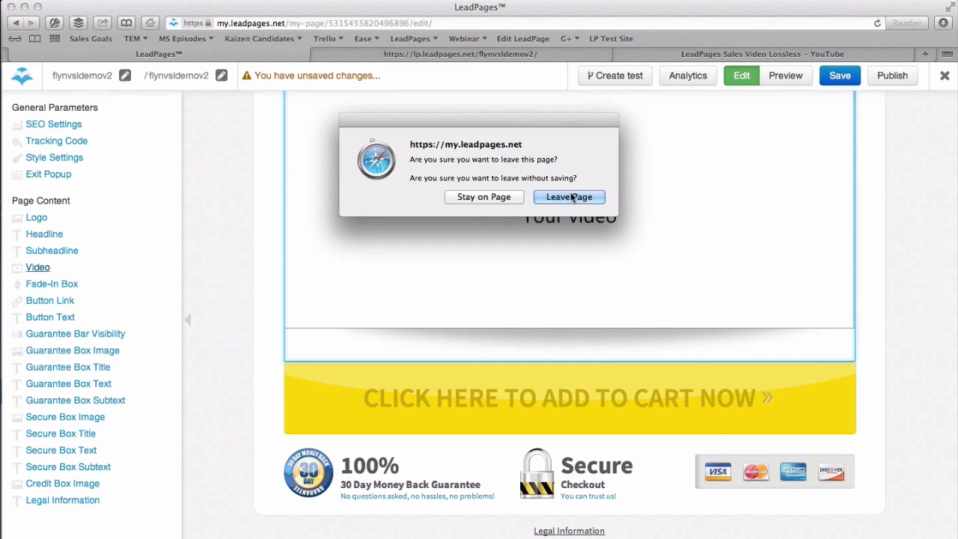
{"action": "left_click", "coordinate": [591, 197]}
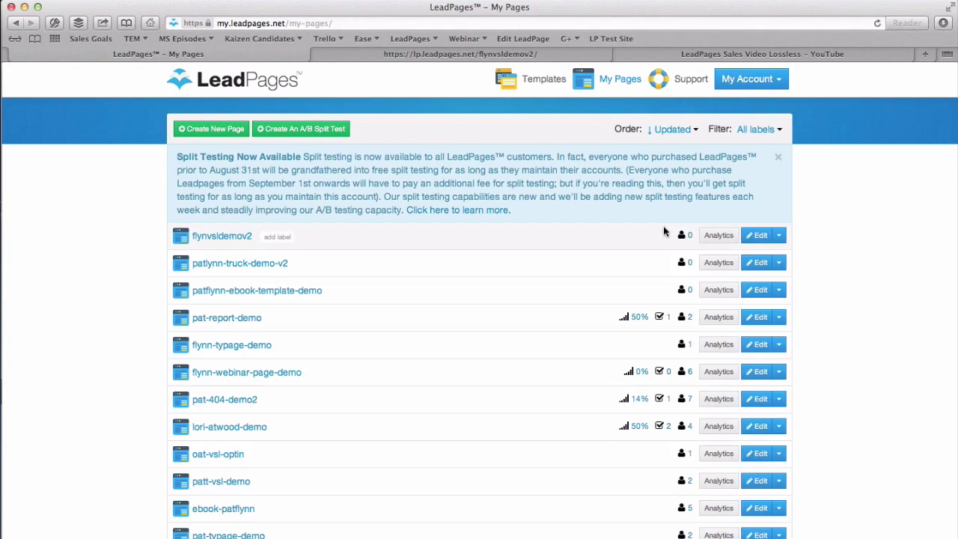
- Browse the Opt-In Pages templates and start a new page from the video template with an email form below it
{"action": "left_click", "coordinate": [534, 80]}
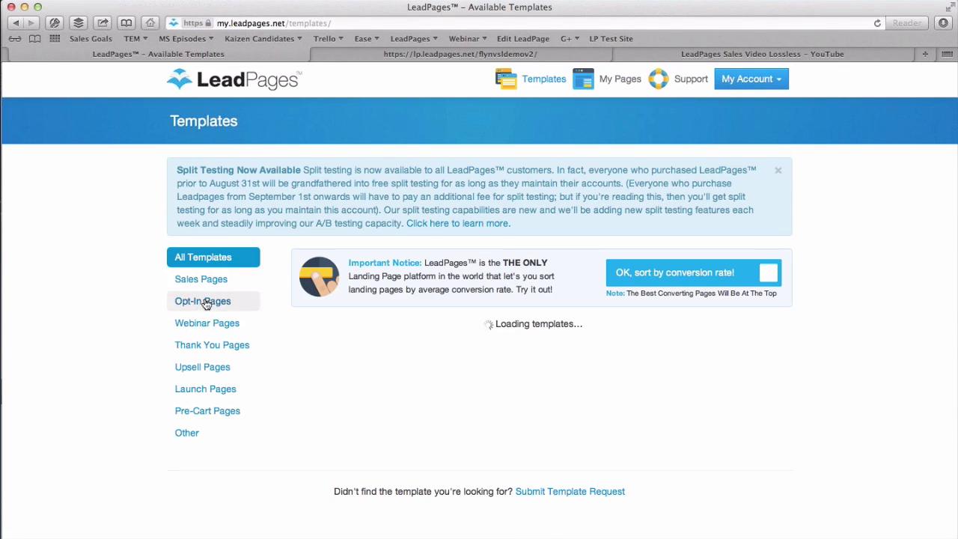
{"action": "left_click", "coordinate": [207, 301]}
{"action": "scroll", "coordinate": [426, 303], "scroll_direction": "down", "scroll_amount": 1}
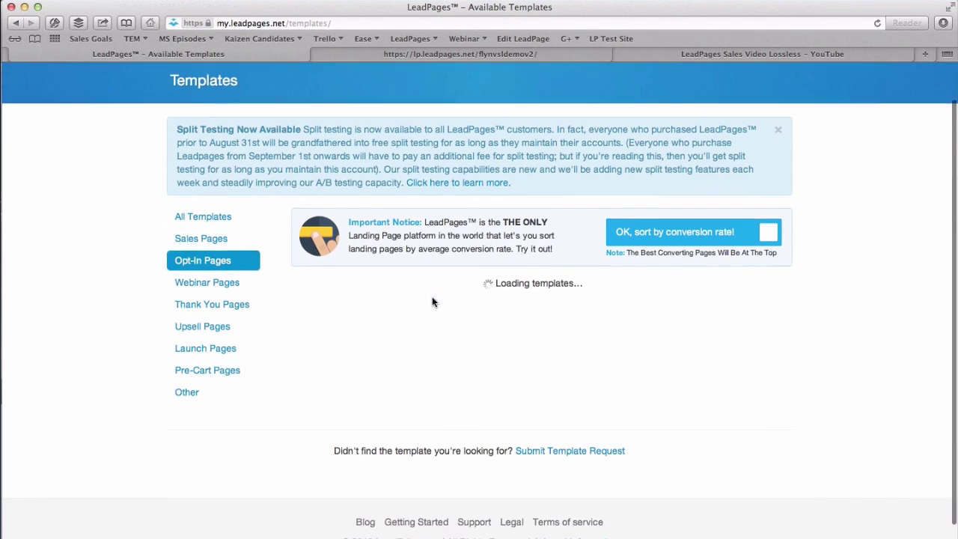
{"action": "scroll", "coordinate": [427, 300], "scroll_direction": "down", "scroll_amount": 15}
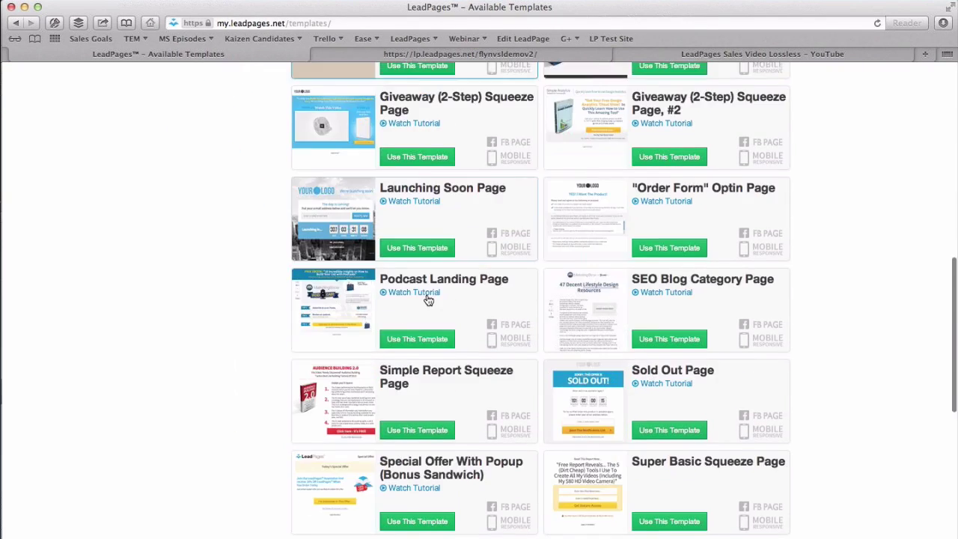
{"action": "left_click", "coordinate": [427, 385]}
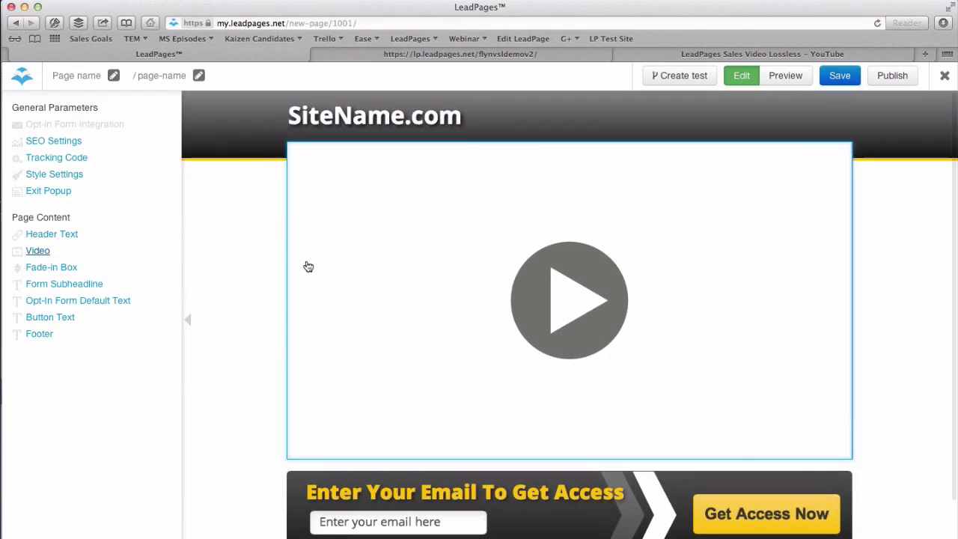
{"action": "left_click", "coordinate": [408, 220]}
{"action": "left_click", "coordinate": [56, 173]}
{"action": "type", "text": "https://lp.leadpages.net/flynvsldemov2/"}
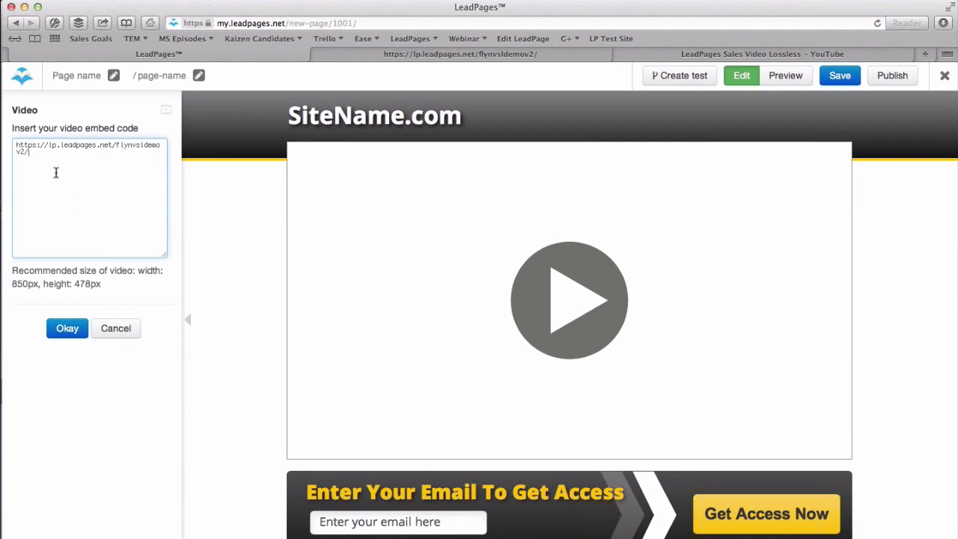
- Open the published flynvsldemov2 page for editing in another tab and select its video's entire YouTube embed code
{"action": "left_click", "coordinate": [419, 51]}
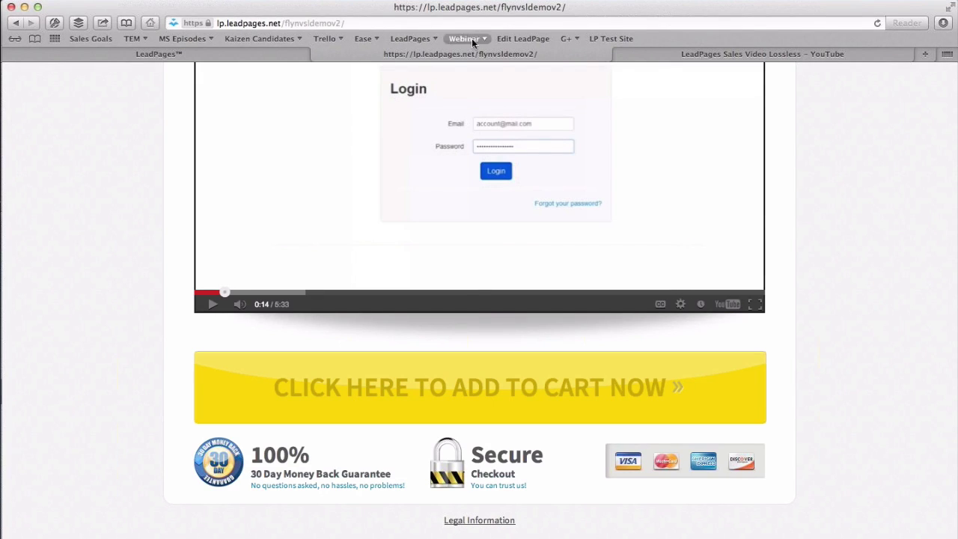
{"action": "left_click", "coordinate": [523, 38]}
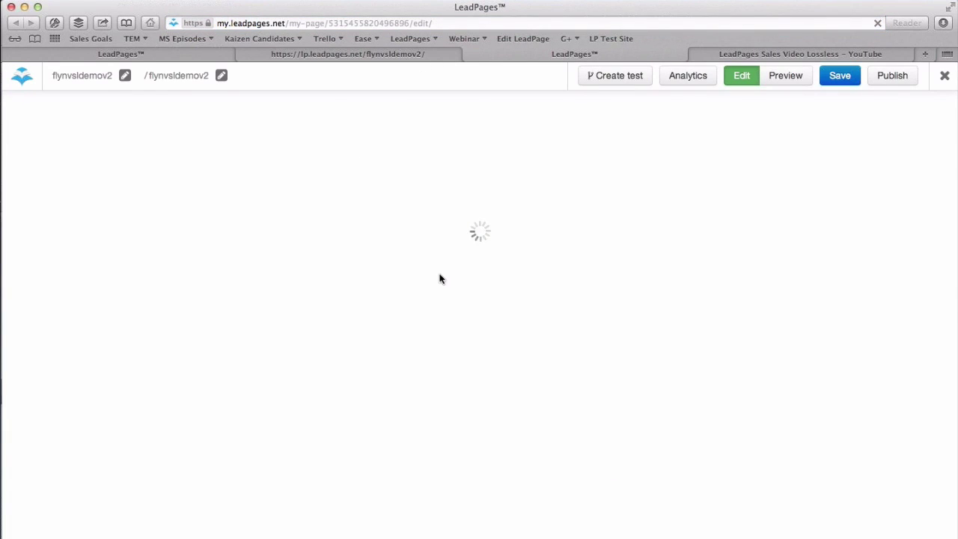
{"action": "left_click", "coordinate": [409, 284]}
{"action": "left_click_drag", "start_coordinate": [124, 166], "coordinate": [221, 69]}
{"action": "left_click", "coordinate": [140, 166]}
{"action": "left_click_drag", "start_coordinate": [139, 166], "coordinate": [10, 46]}
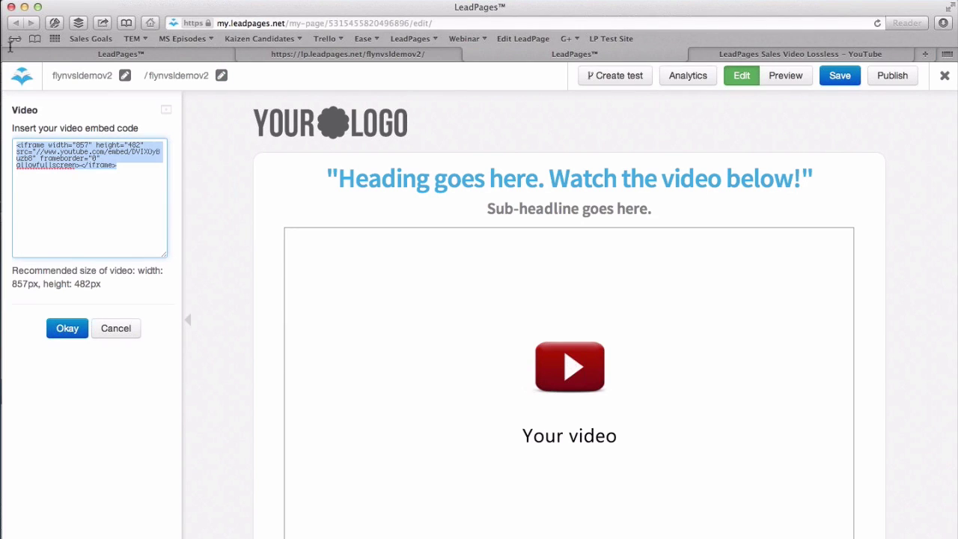